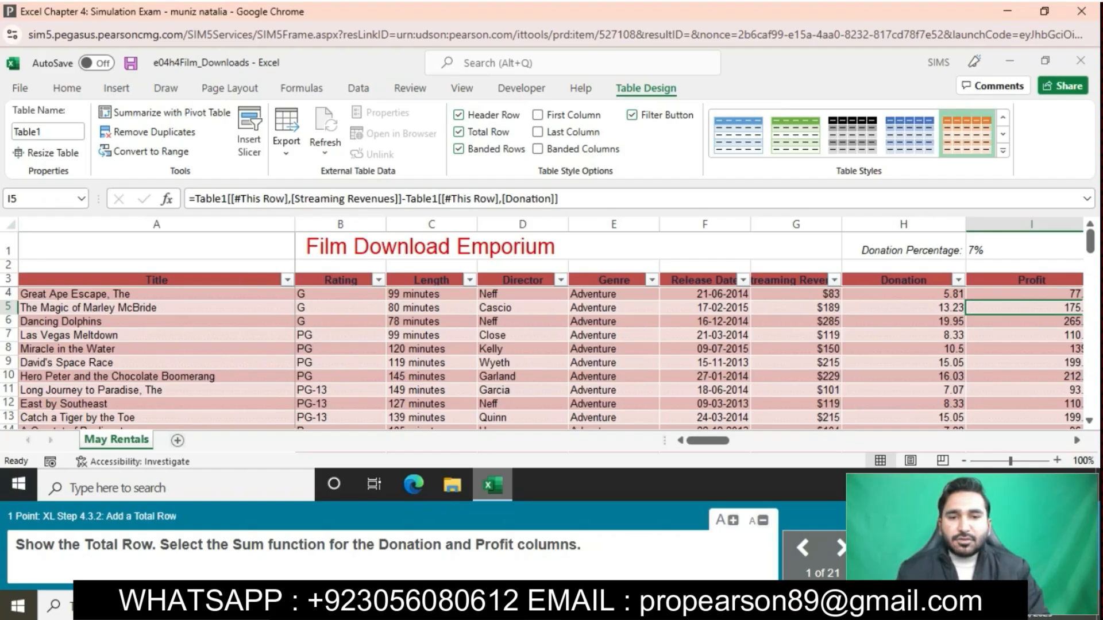
- Apply the Sum function to the Donation column in the table's total row
{"action": "scroll", "coordinate": [542, 356], "scroll_direction": "down", "scroll_amount": 15}
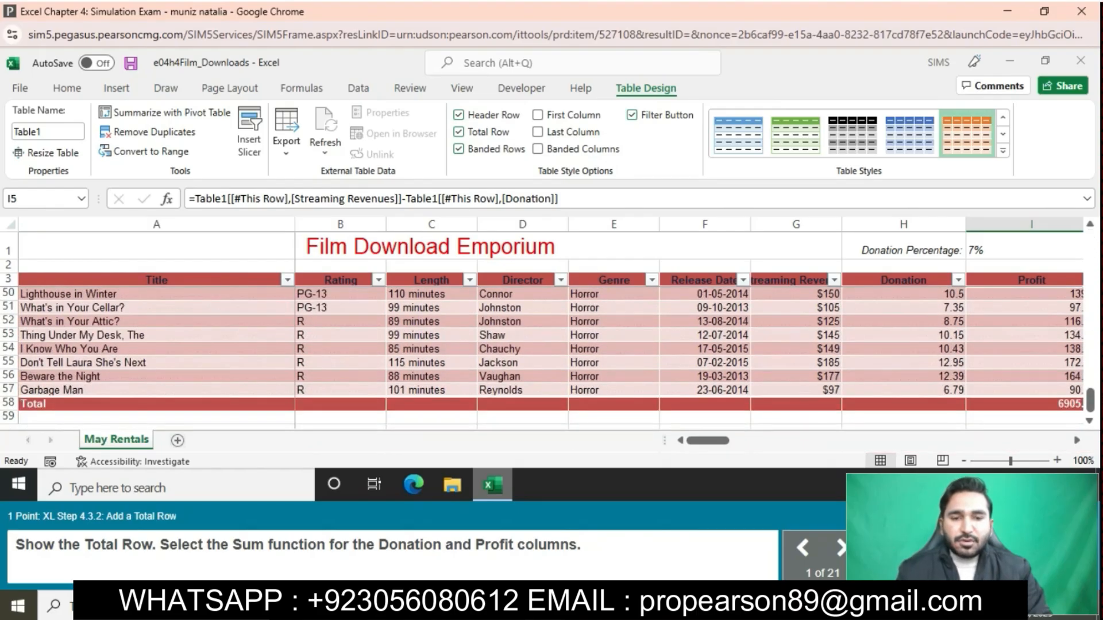
{"action": "left_click", "coordinate": [903, 404]}
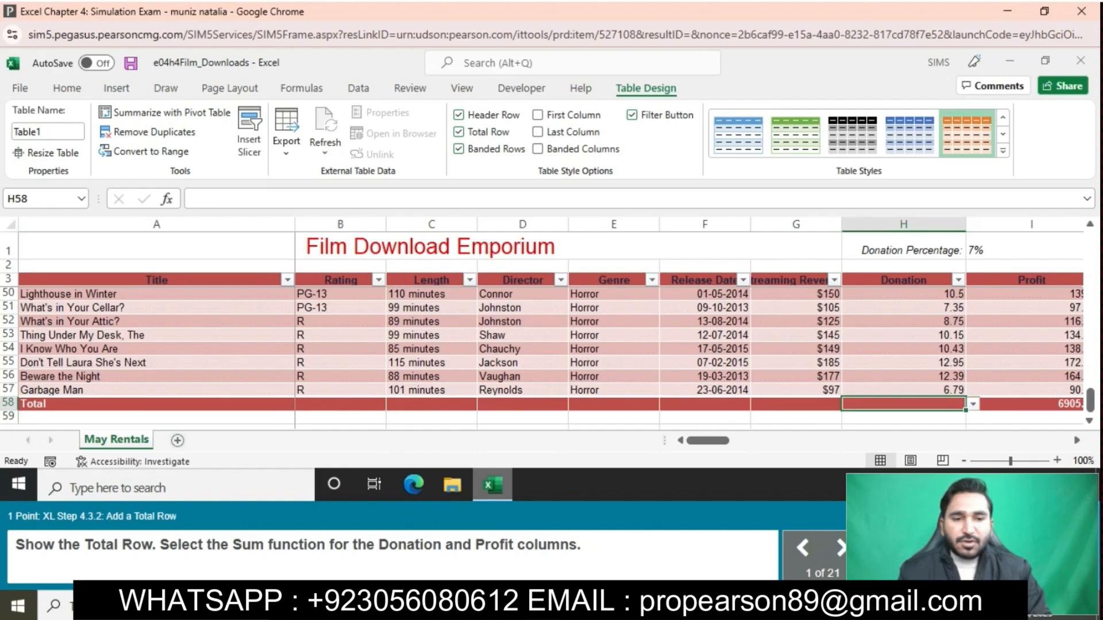
{"action": "left_click", "coordinate": [973, 404]}
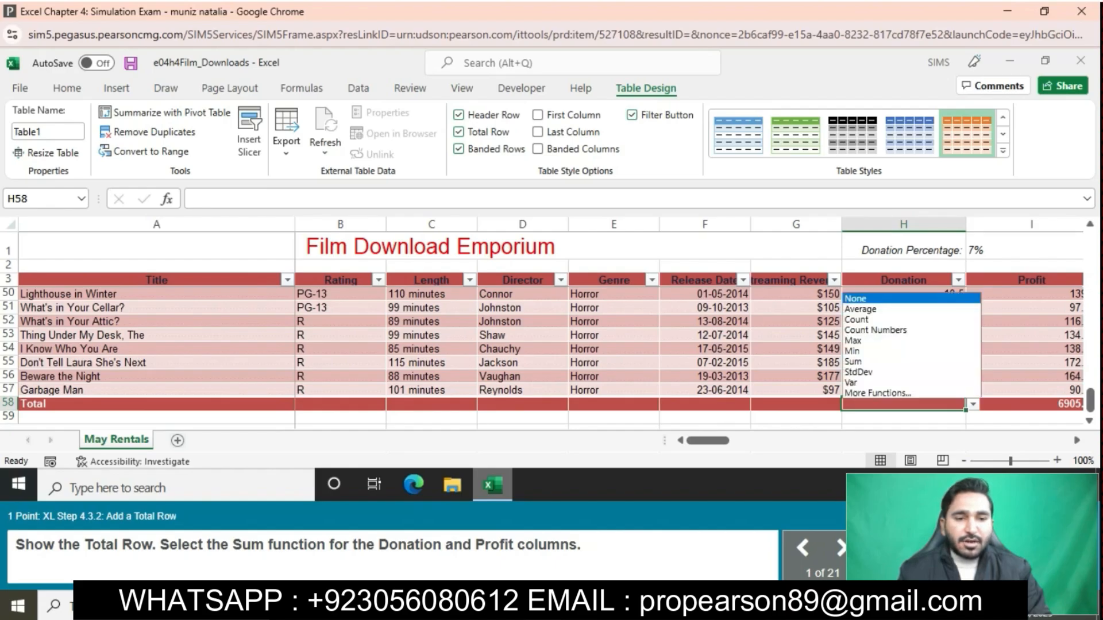
{"action": "left_click", "coordinate": [853, 361]}
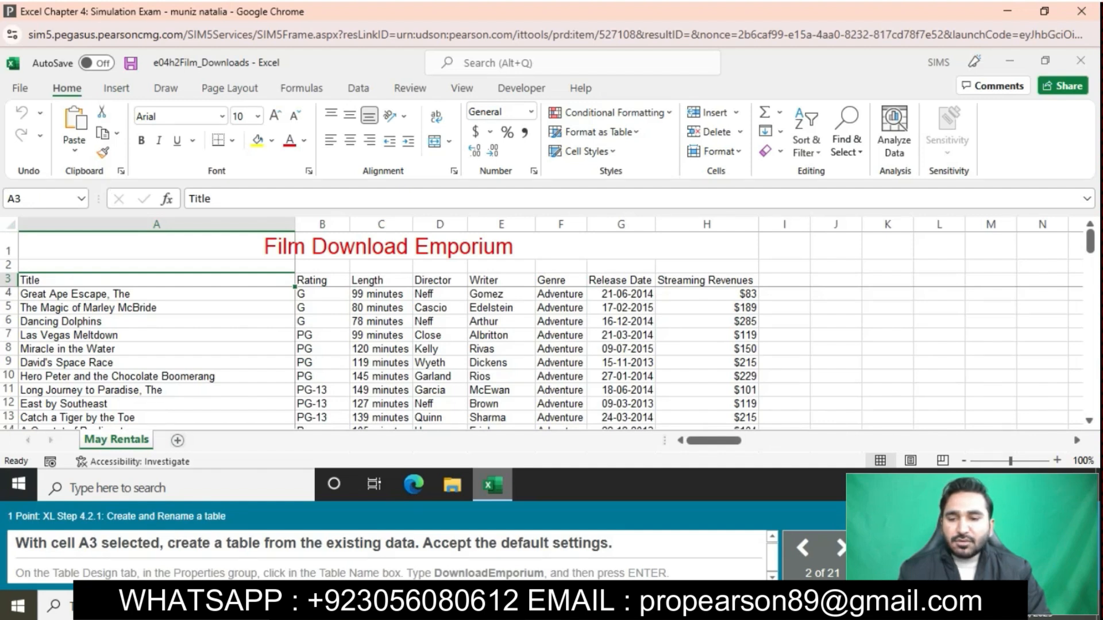
- Create a table from the existing film data starting at cell A3, accepting the default settings
{"action": "left_click", "coordinate": [389, 247]}
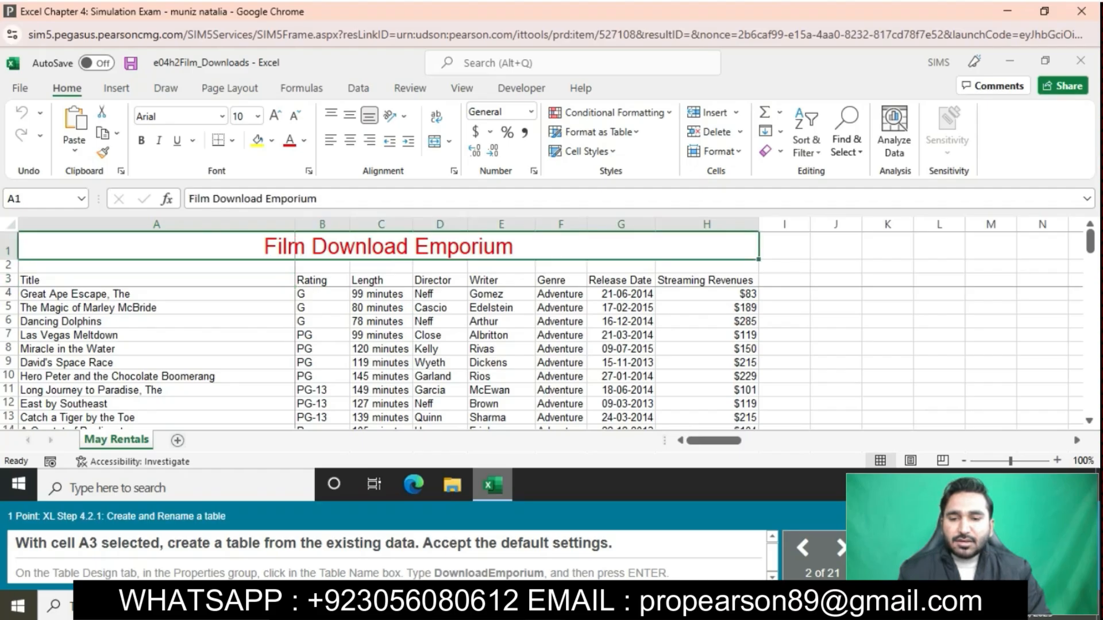
{"action": "left_click", "coordinate": [157, 280]}
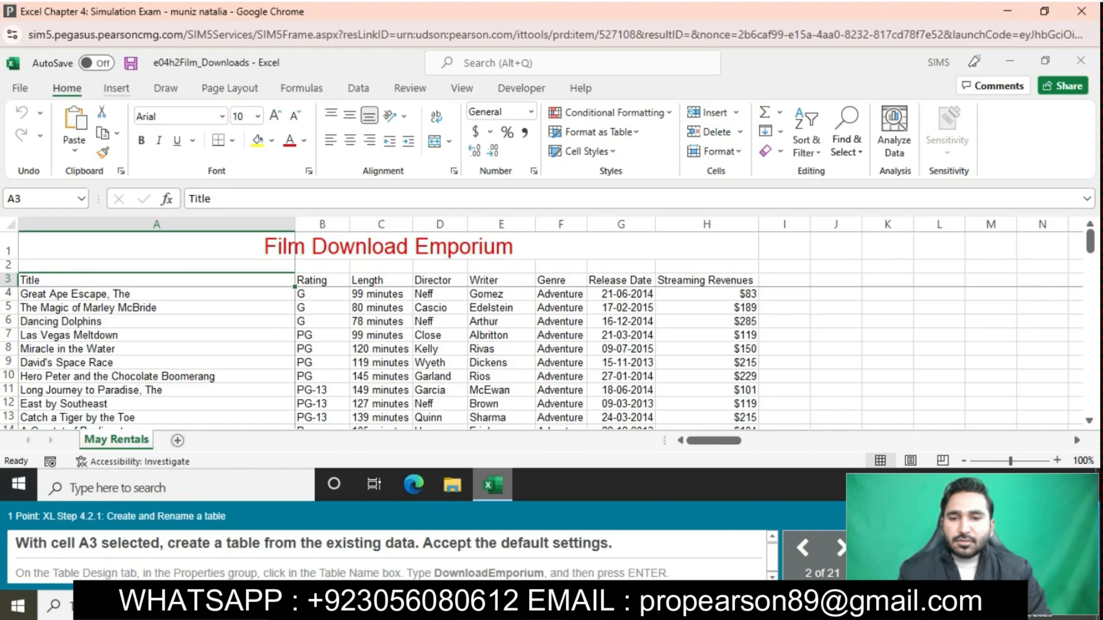
{"action": "left_click", "coordinate": [116, 88]}
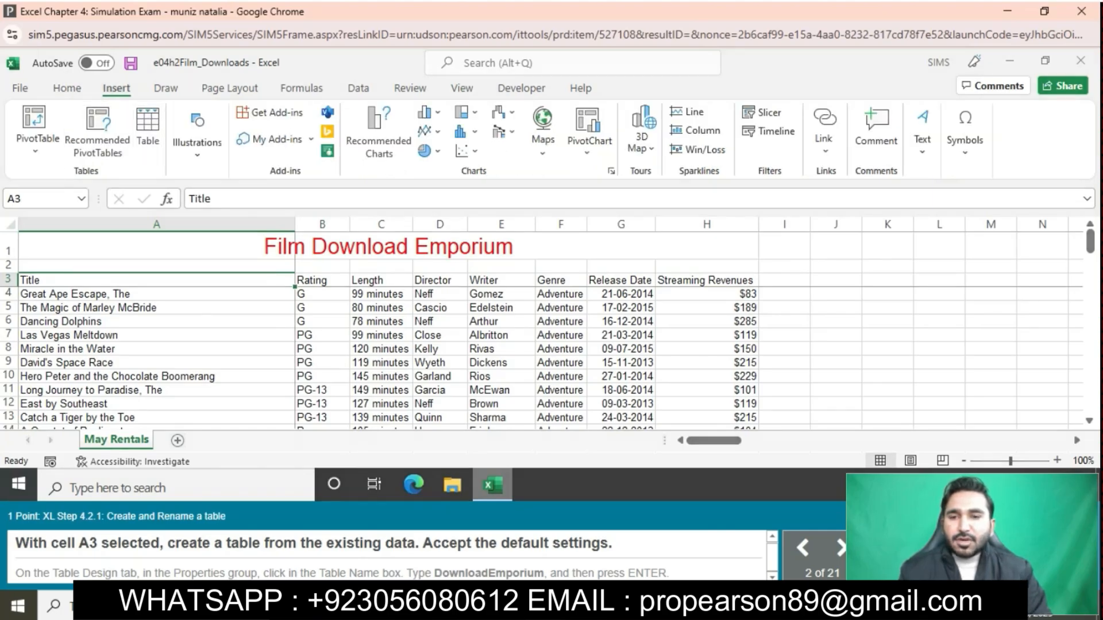
{"action": "key", "text": "ctrl+t"}
{"action": "key", "text": "Return"}
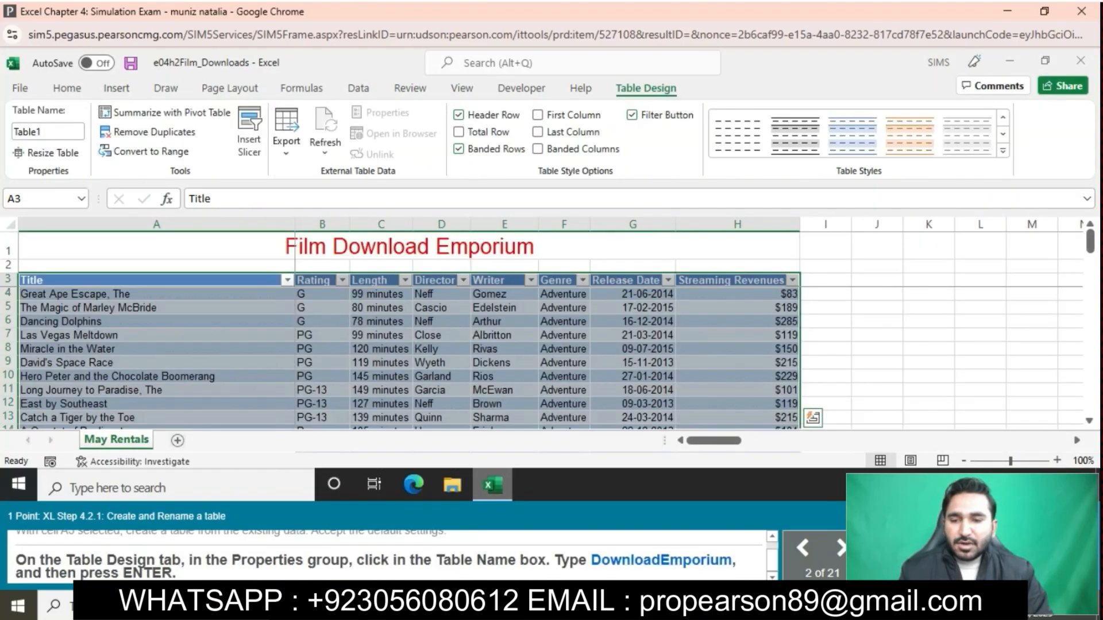
- Rename the table as DownloadEmporium
{"action": "left_click", "coordinate": [47, 131]}
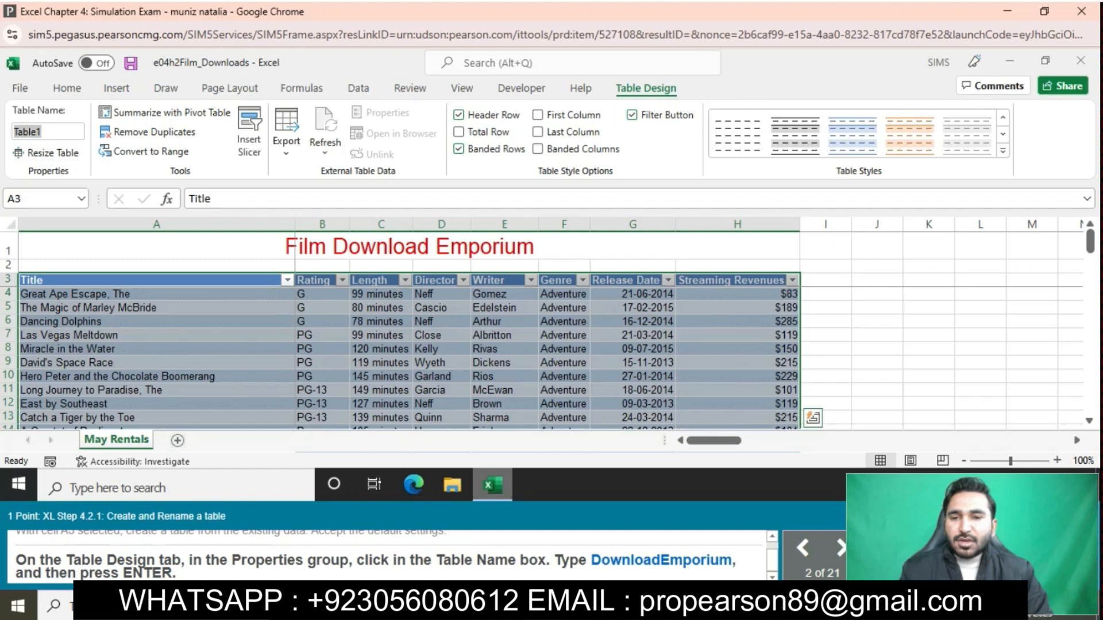
{"action": "key", "text": "BackSpace"}
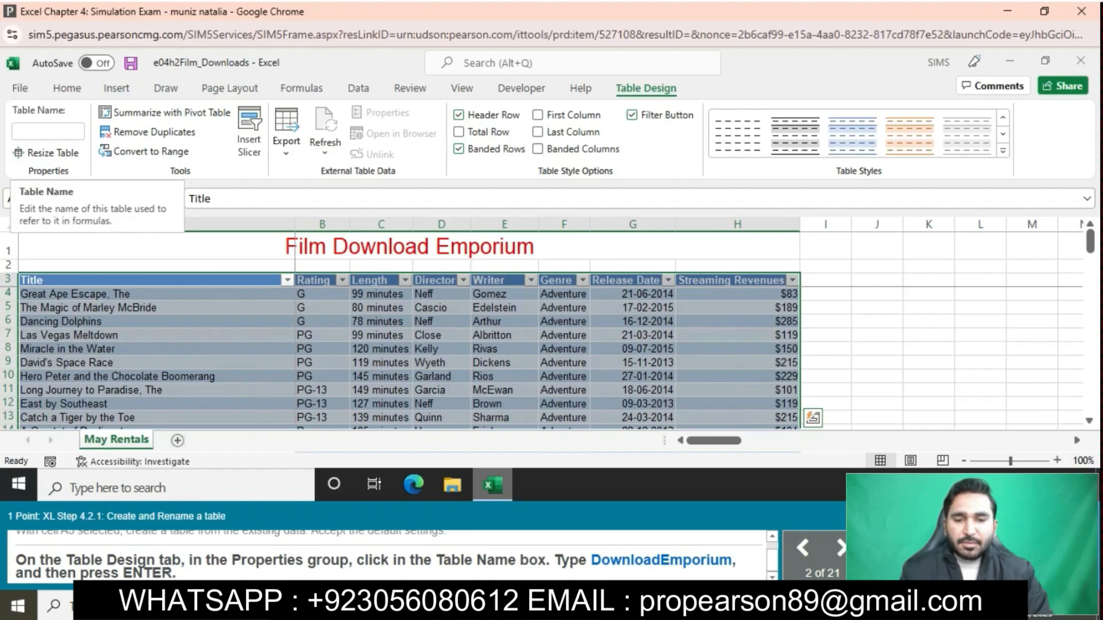
{"action": "type", "text": "Do"}
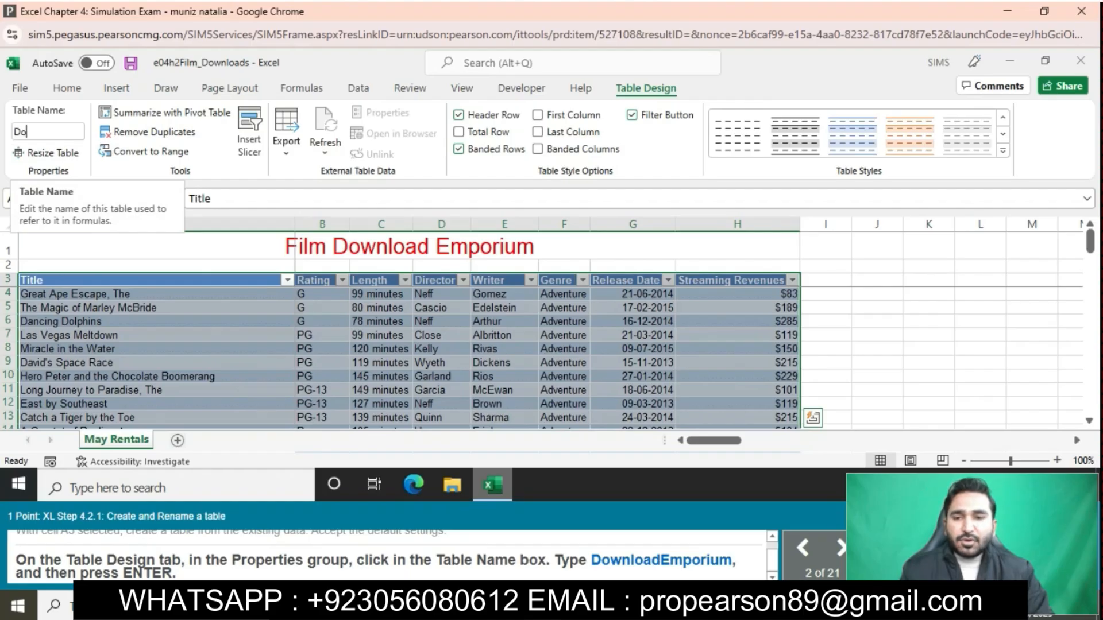
{"action": "type", "text": "wnloadEmp"}
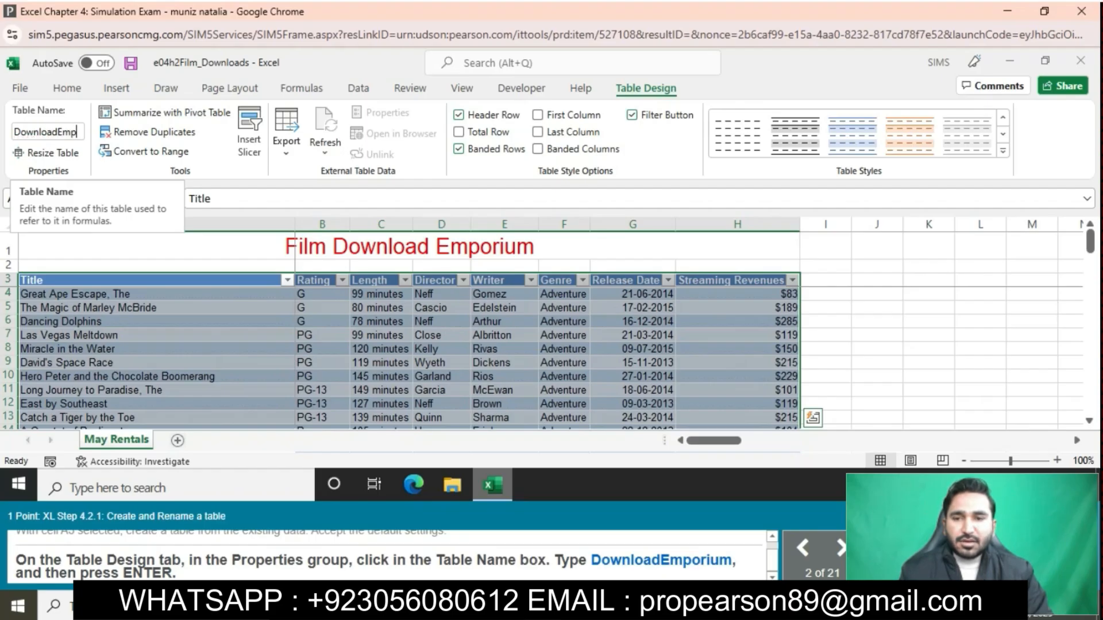
{"action": "type", "text": "orium"}
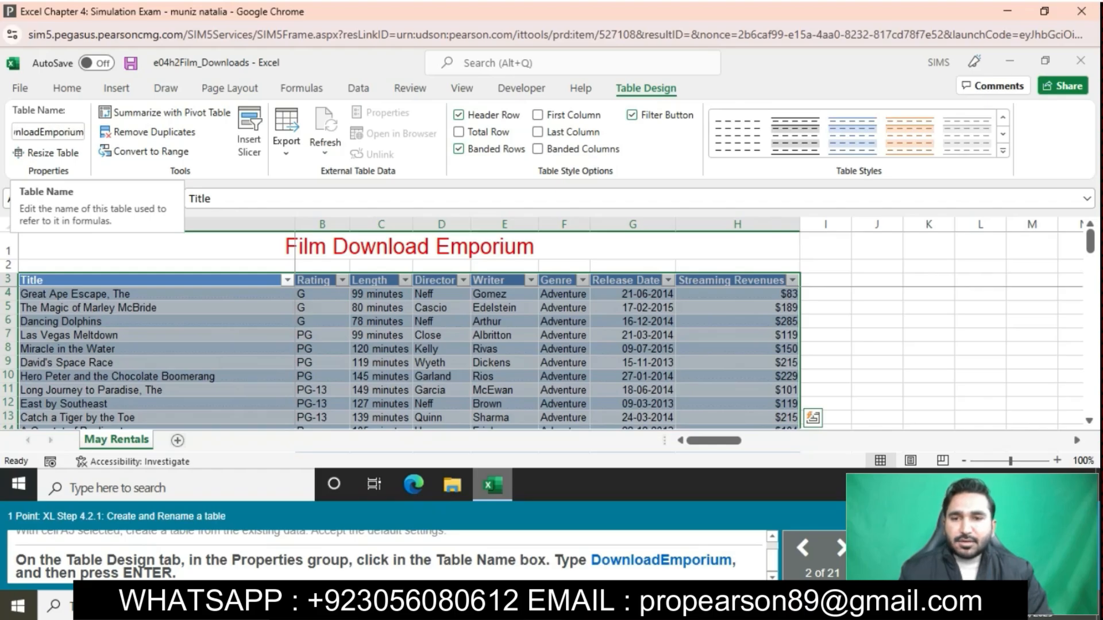
{"action": "key", "text": "Return"}
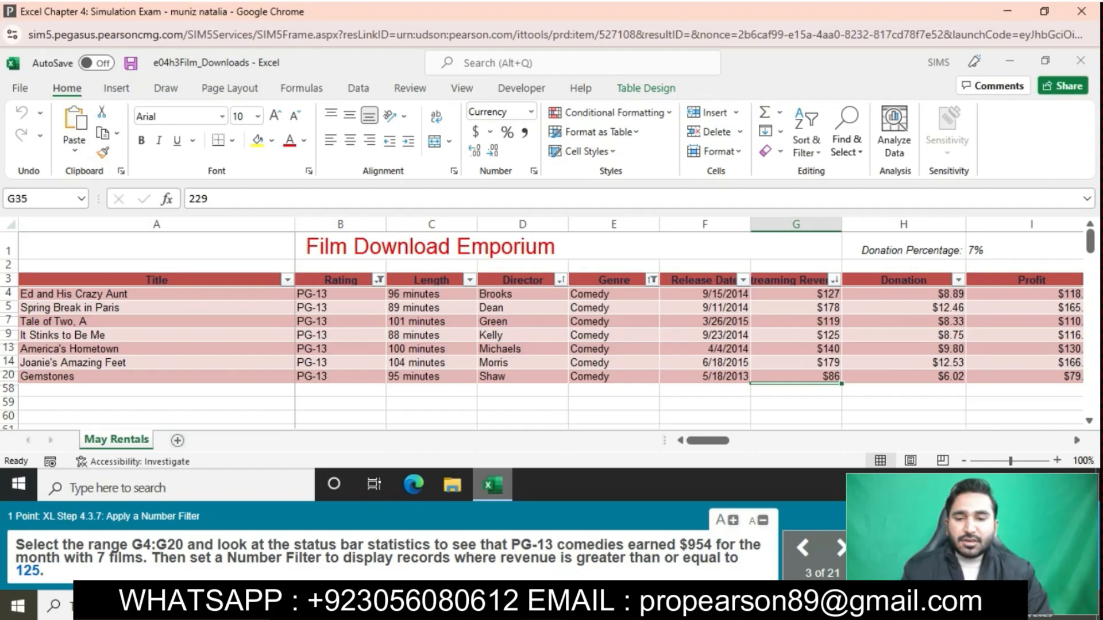
- Select the range G4:G20 in the Streaming Revenues column
{"action": "left_click_drag", "start_coordinate": [132, 545], "coordinate": [183, 545]}
{"action": "key", "text": "ctrl+c"}
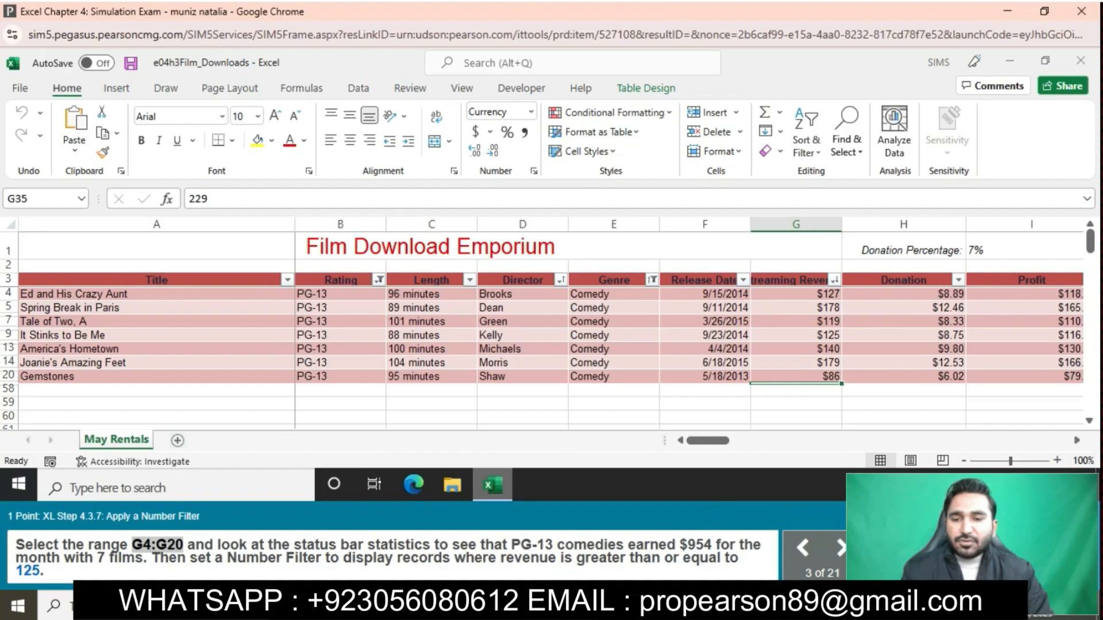
{"action": "left_click", "coordinate": [35, 199]}
{"action": "key", "text": "ctrl+v"}
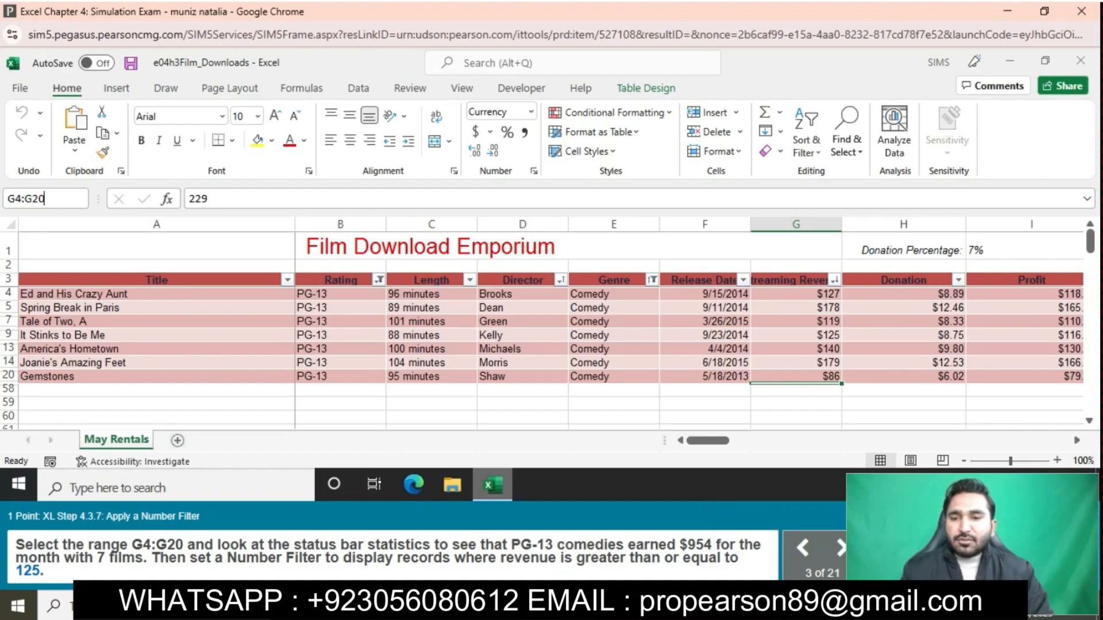
{"action": "key", "text": "Return"}
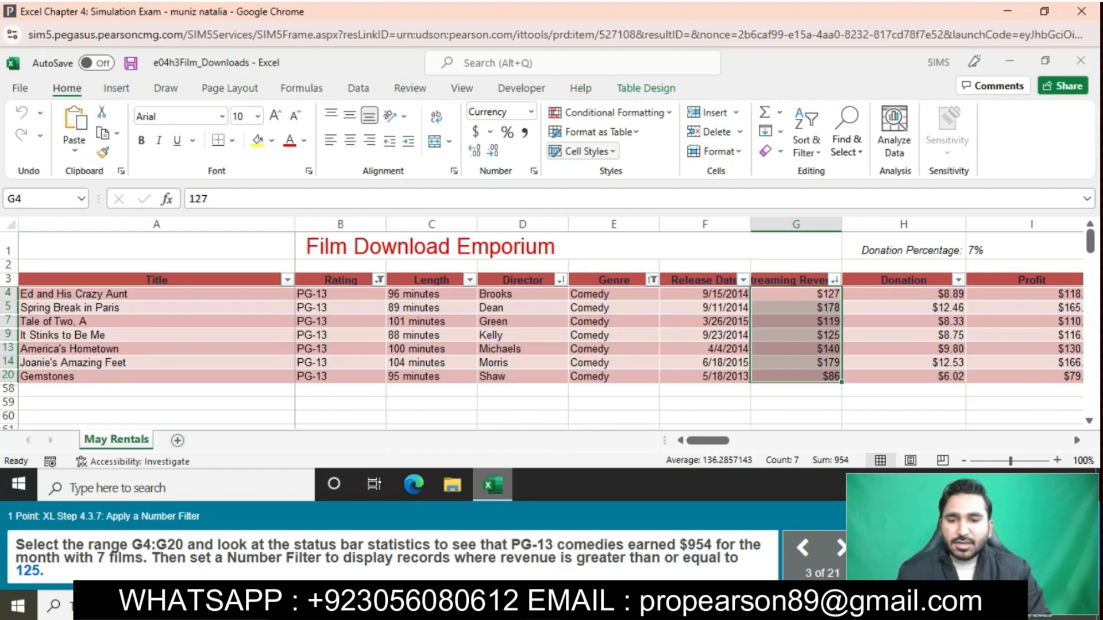
{"action": "left_click", "coordinate": [610, 112]}
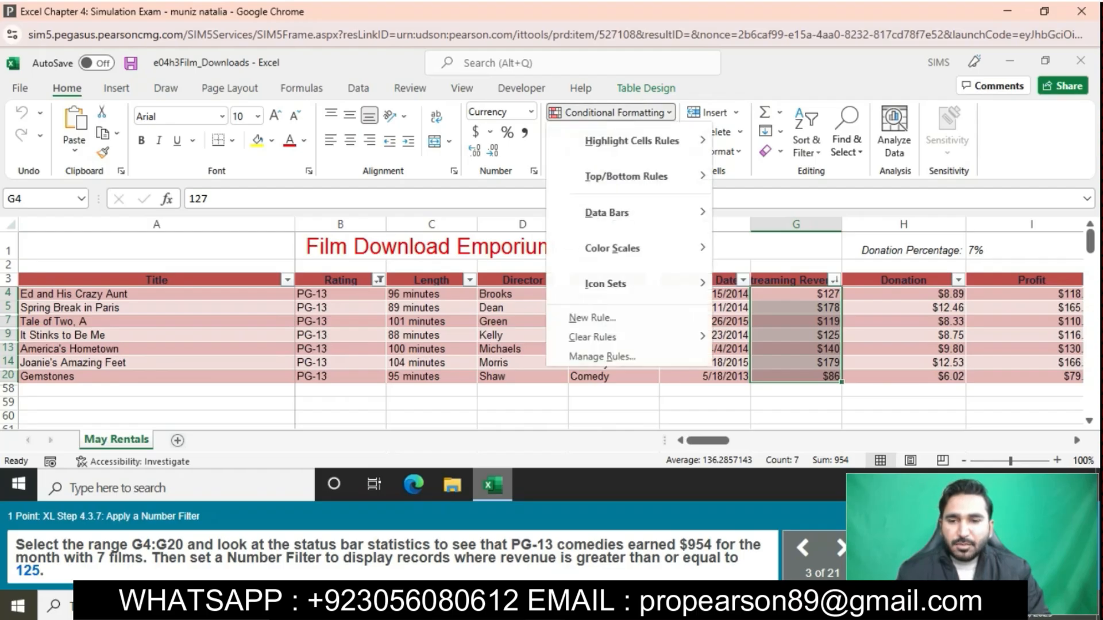
{"action": "mouse_move", "coordinate": [632, 140]}
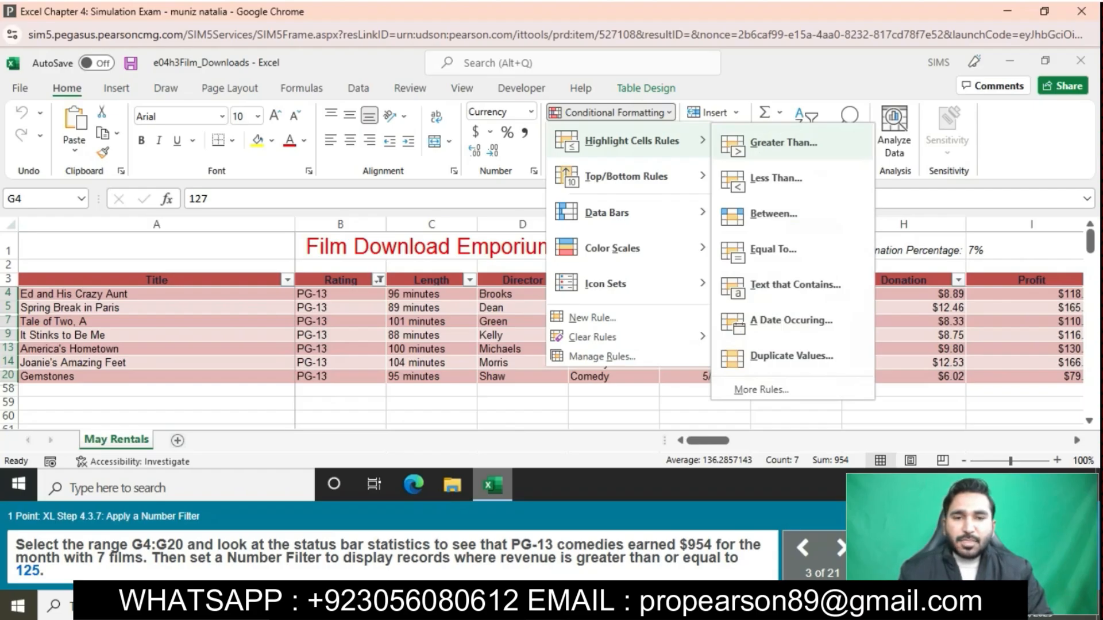
{"action": "left_click", "coordinate": [783, 143]}
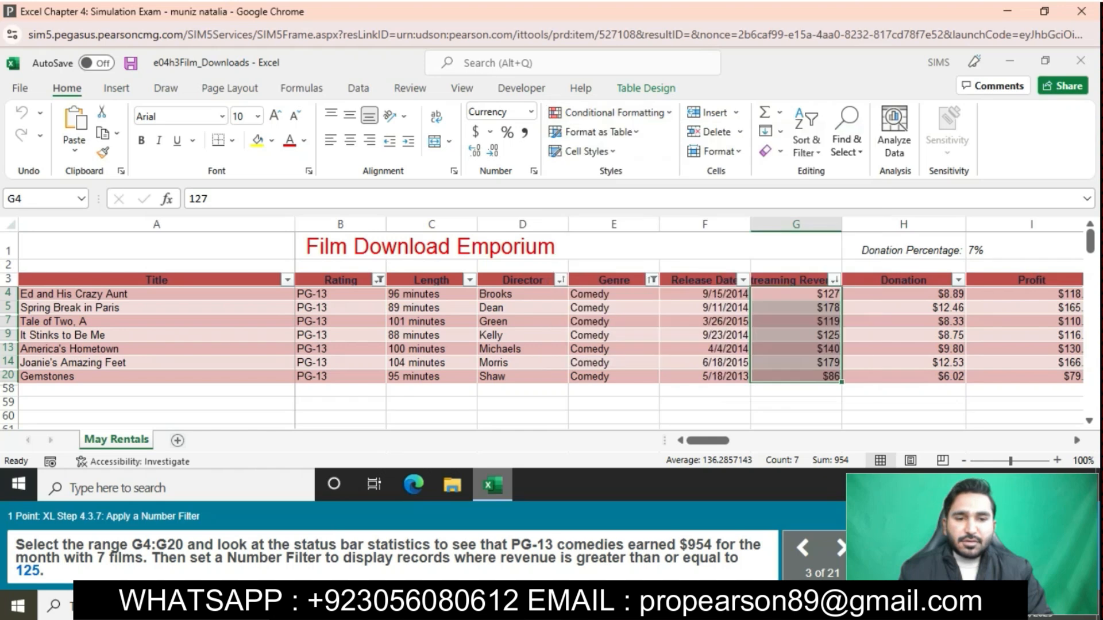
- Filter the Streaming Revenues column with a number filter for values greater than or equal to 125
{"action": "left_click", "coordinate": [834, 280]}
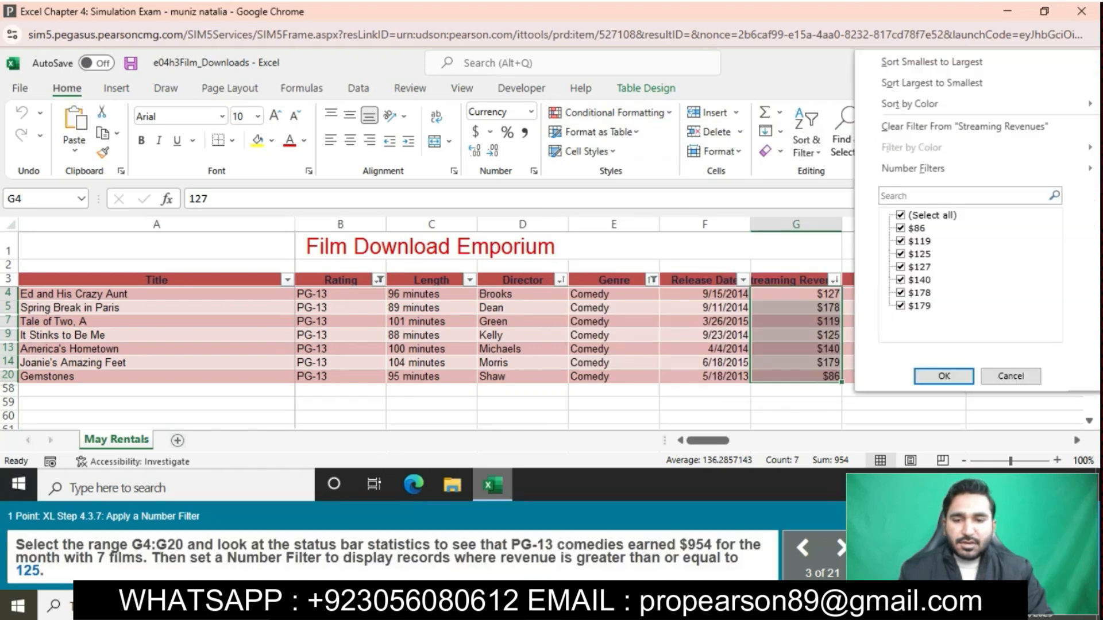
{"action": "mouse_move", "coordinate": [914, 168]}
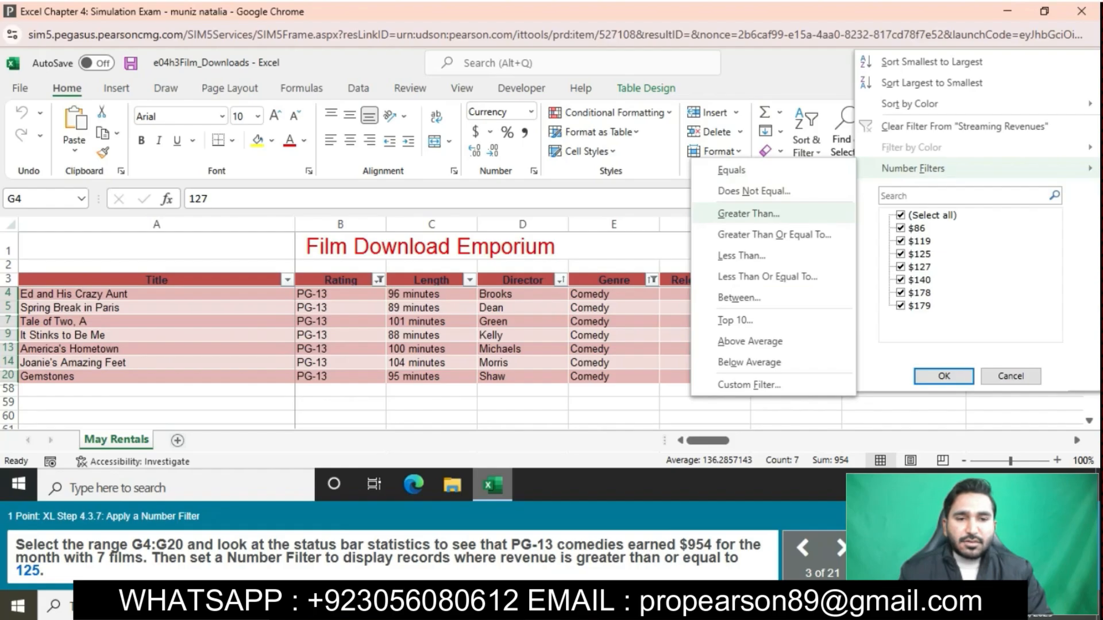
{"action": "left_click", "coordinate": [774, 235]}
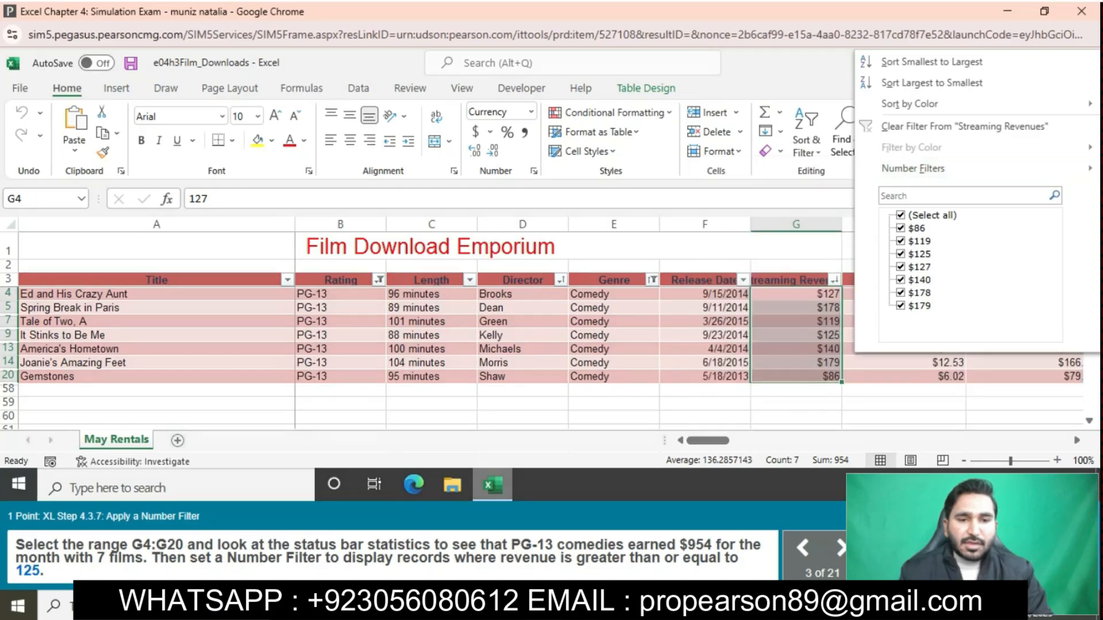
{"action": "type", "text": "125"}
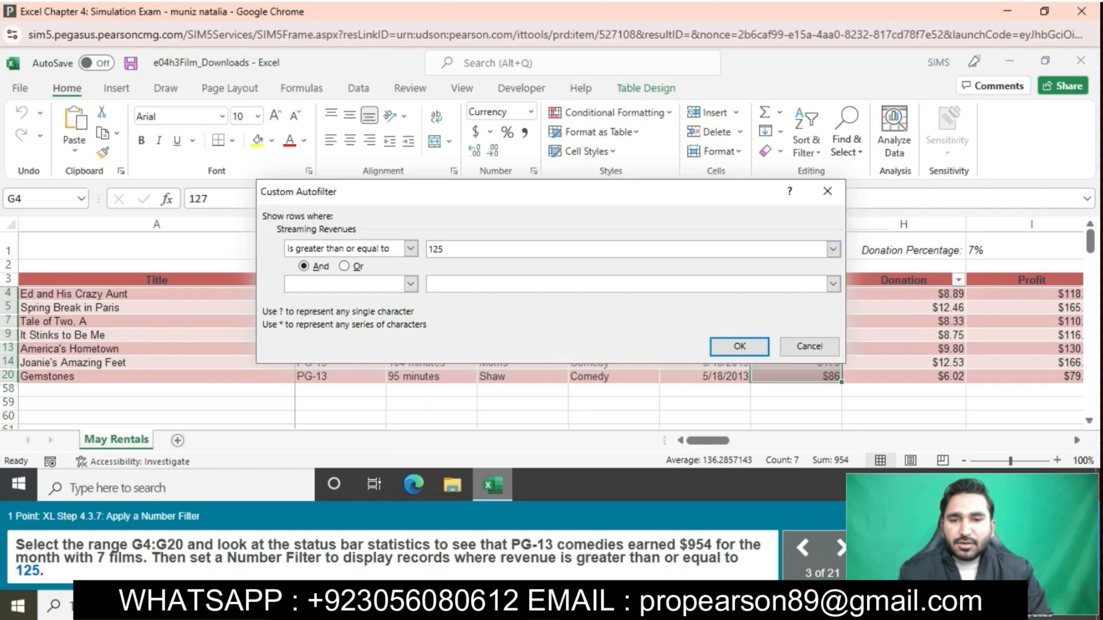
{"action": "left_click", "coordinate": [739, 347]}
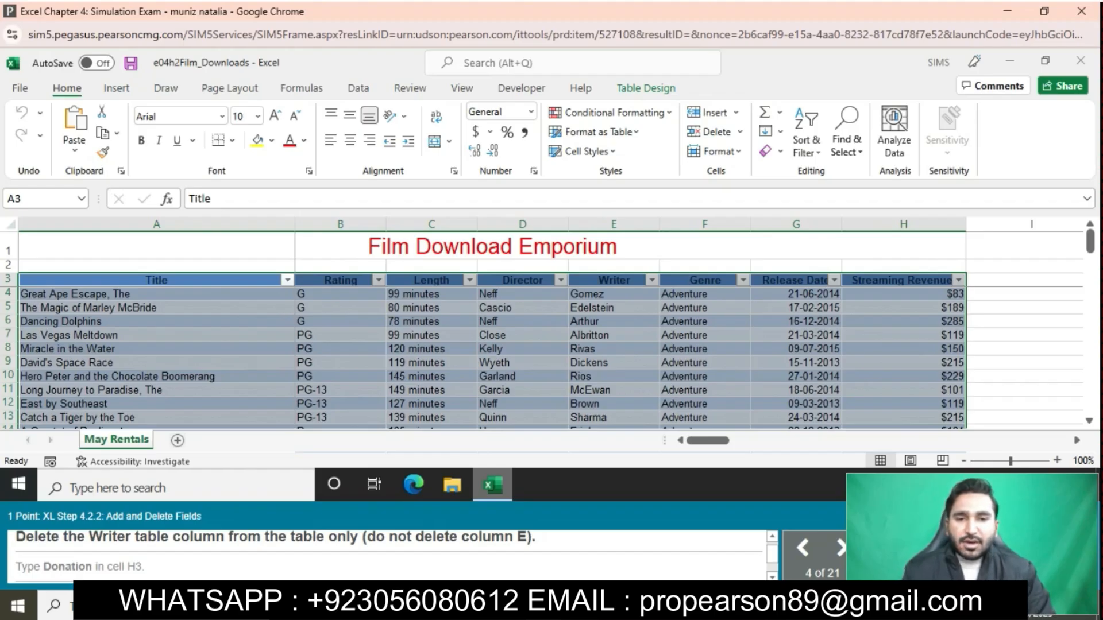
- Delete the Writer column from the table only, without deleting sheet column E
{"action": "left_click", "coordinate": [614, 280]}
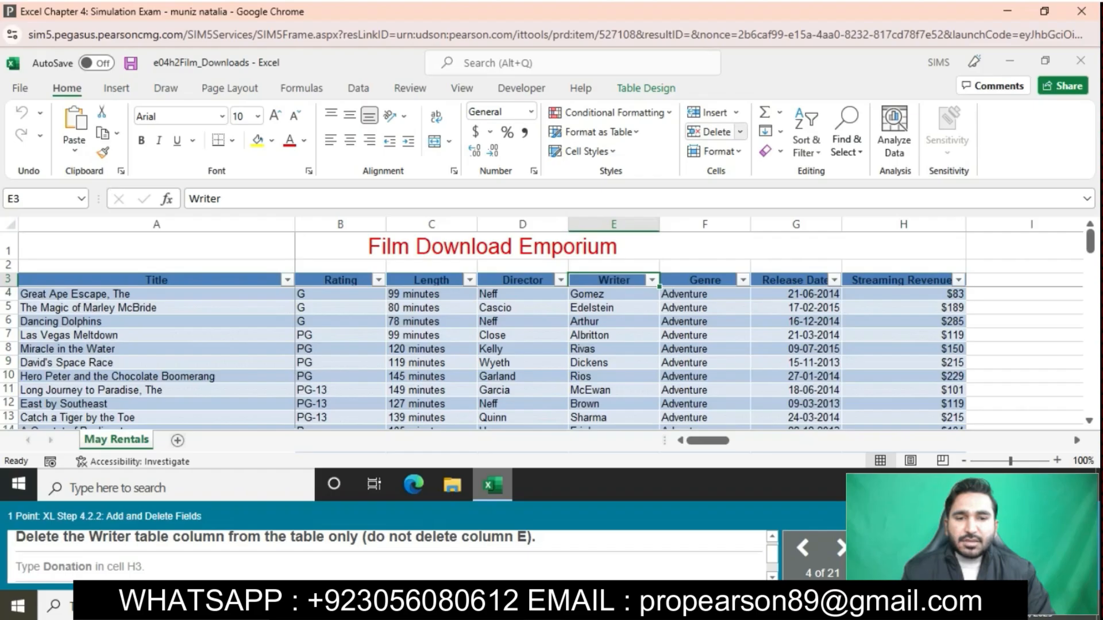
{"action": "left_click", "coordinate": [740, 132]}
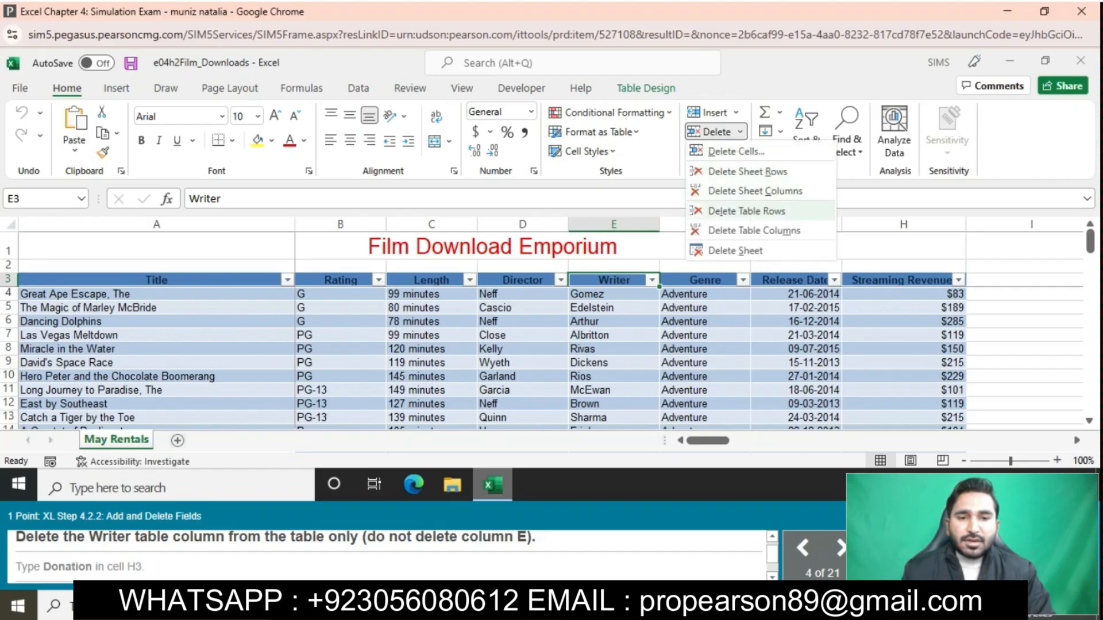
{"action": "left_click", "coordinate": [754, 230]}
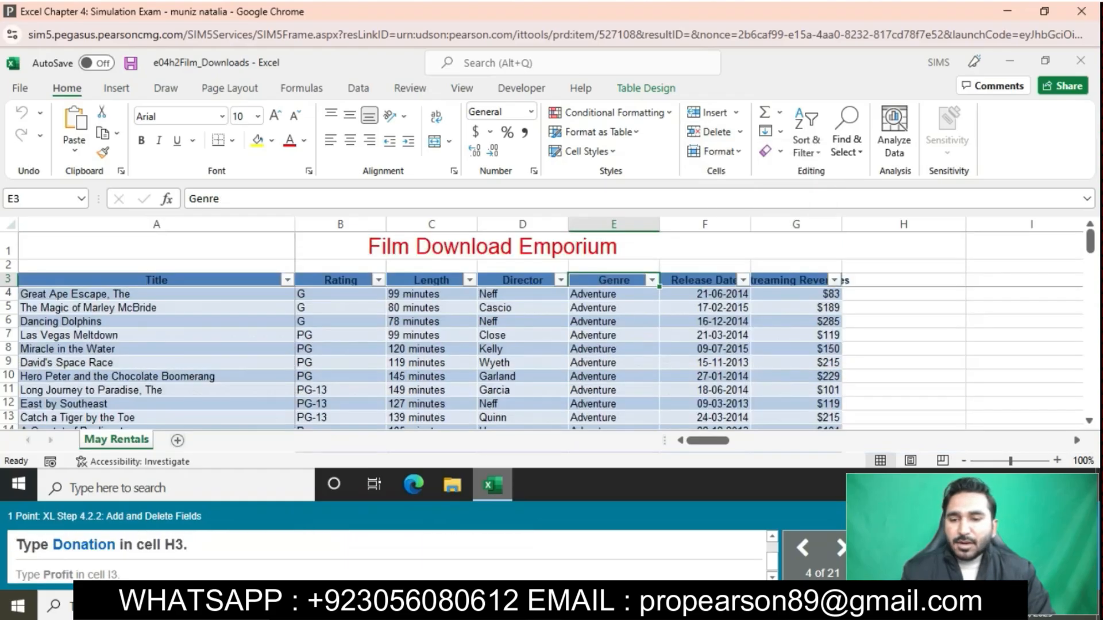
- Add a table column by entering the header Donation in cell H3
{"action": "left_click", "coordinate": [903, 280]}
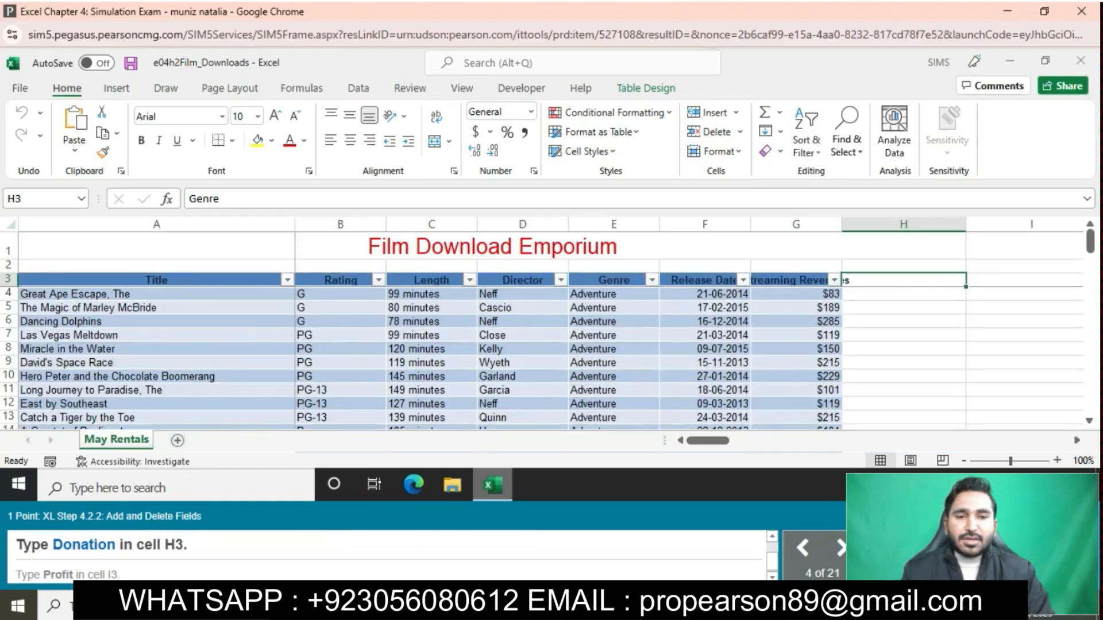
{"action": "type", "text": "D"}
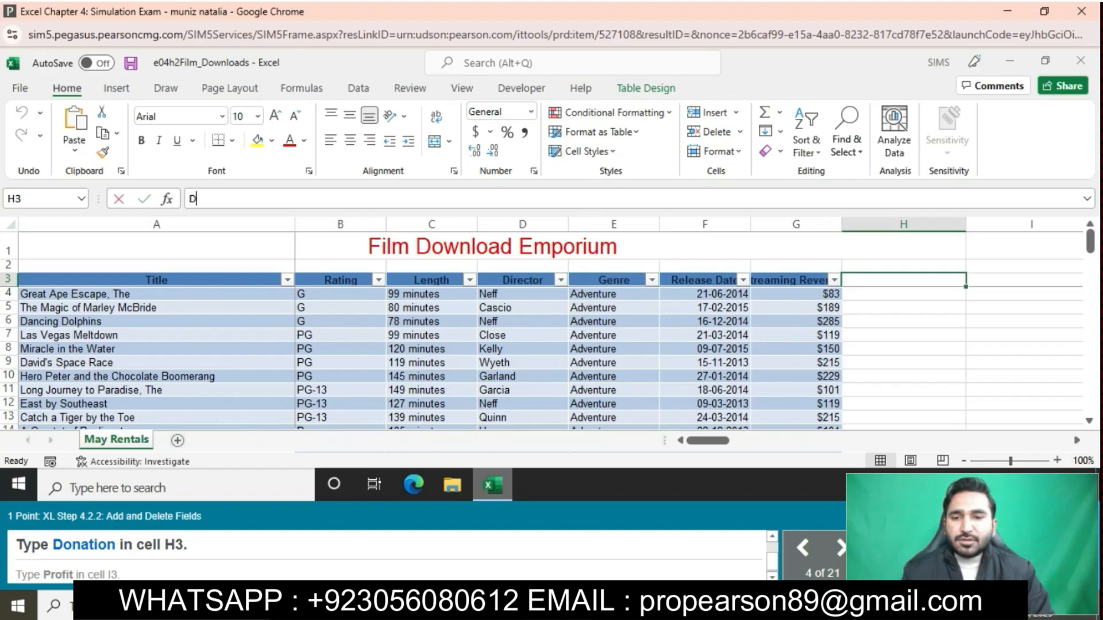
{"action": "type", "text": "ona"}
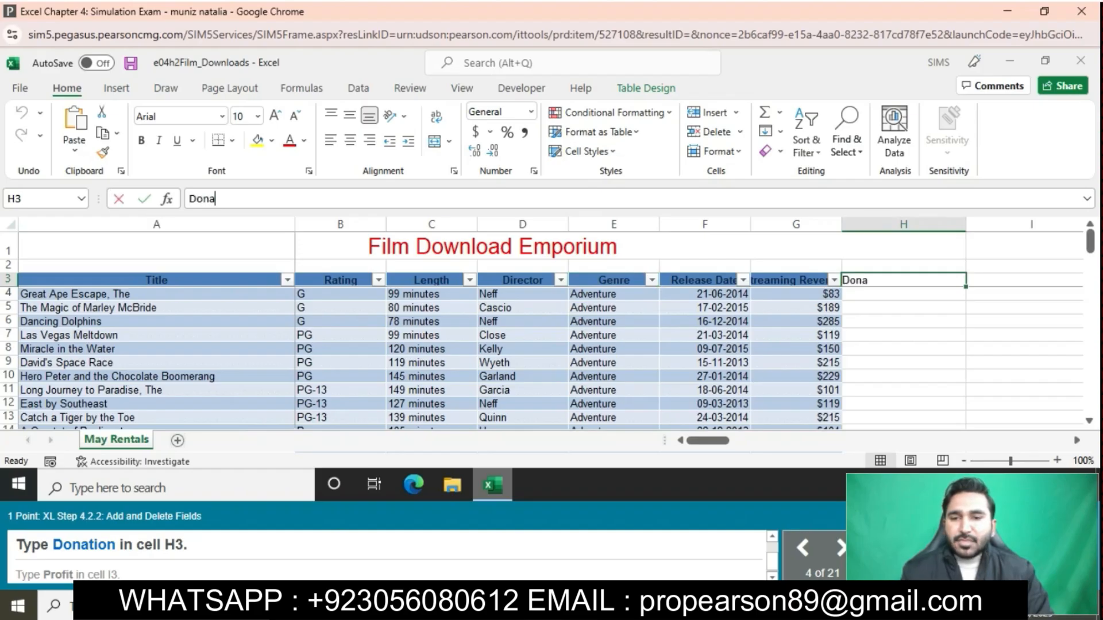
{"action": "type", "text": "tion"}
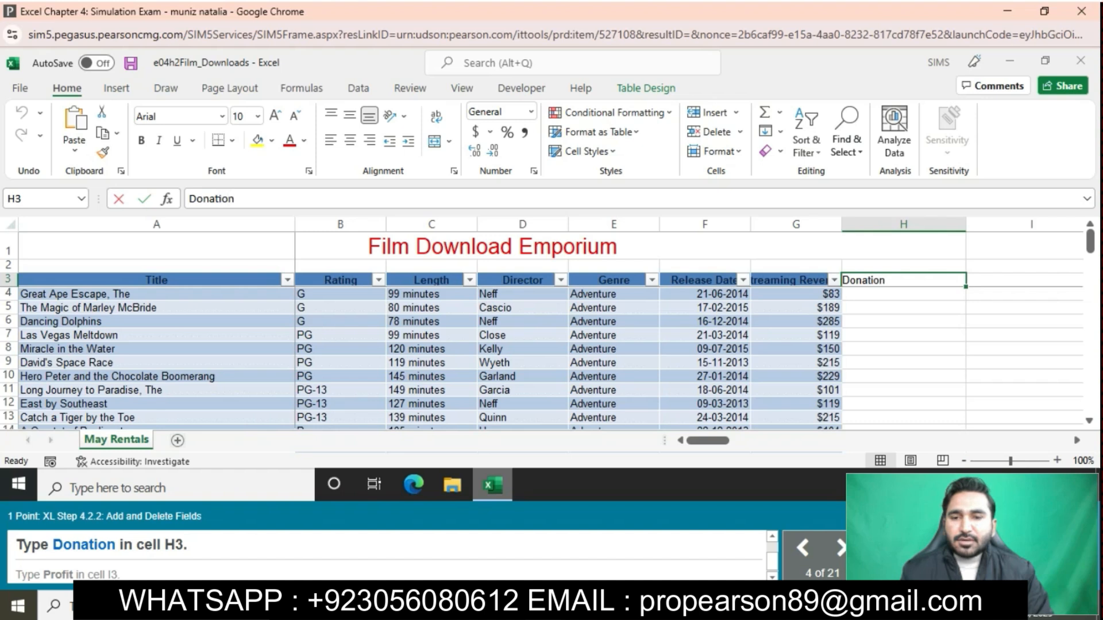
{"action": "key", "text": "Return"}
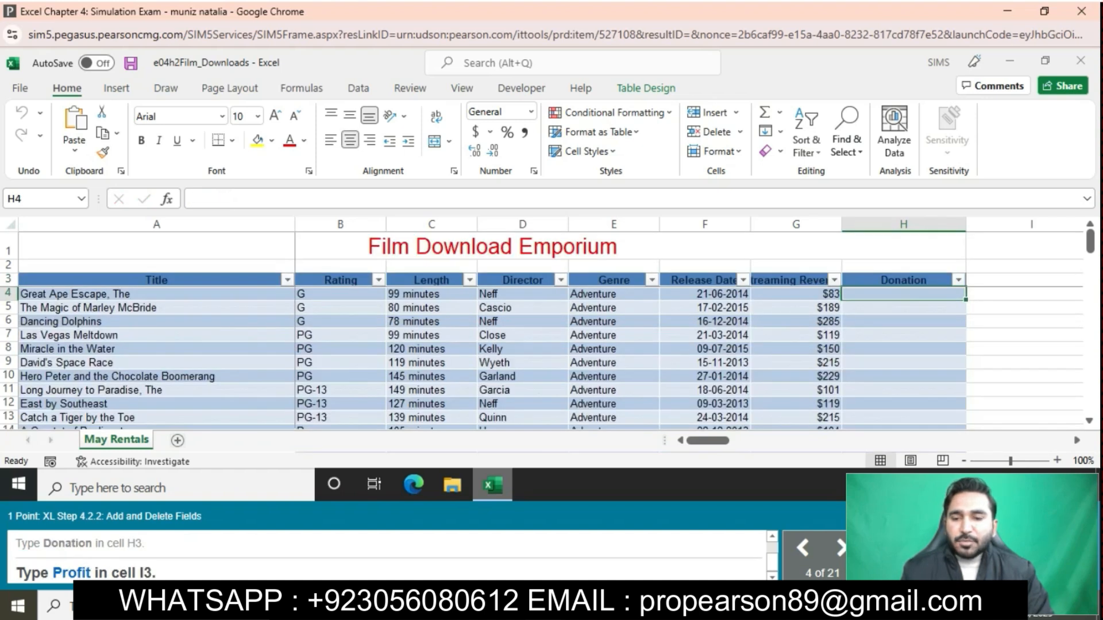
- Add another table column by entering the header Profit in cell I3
{"action": "left_click", "coordinate": [1024, 280]}
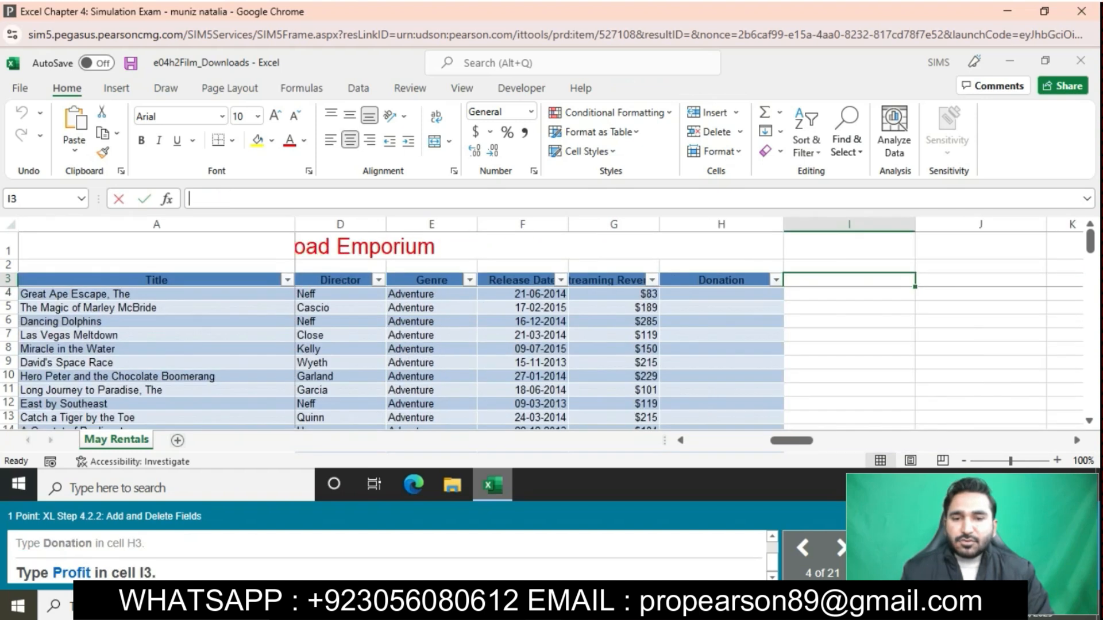
{"action": "type", "text": "P"}
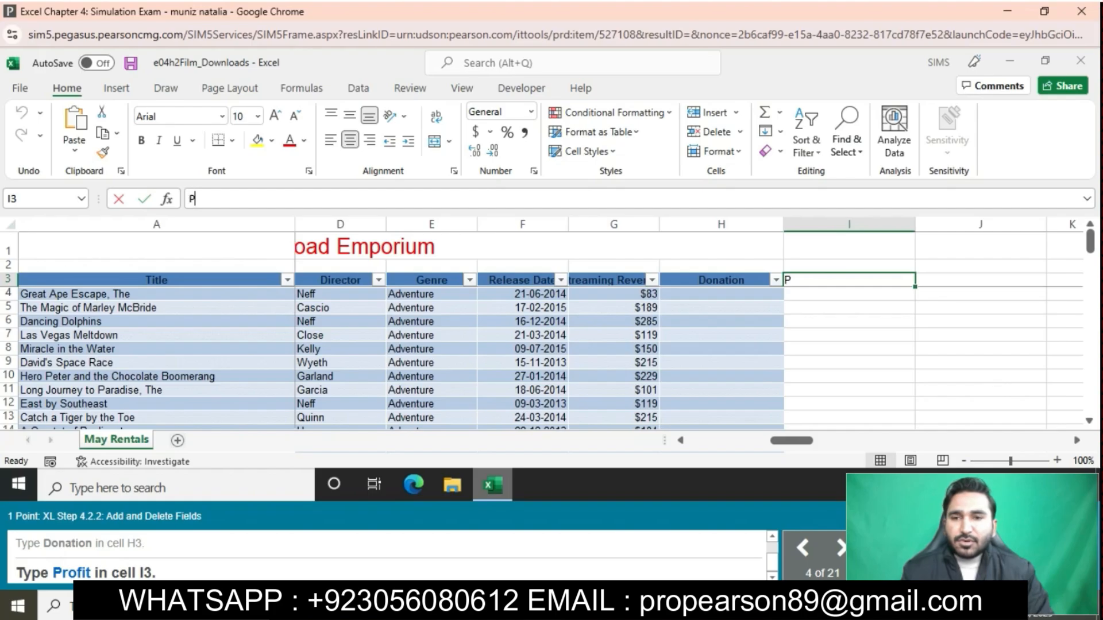
{"action": "type", "text": "rofit"}
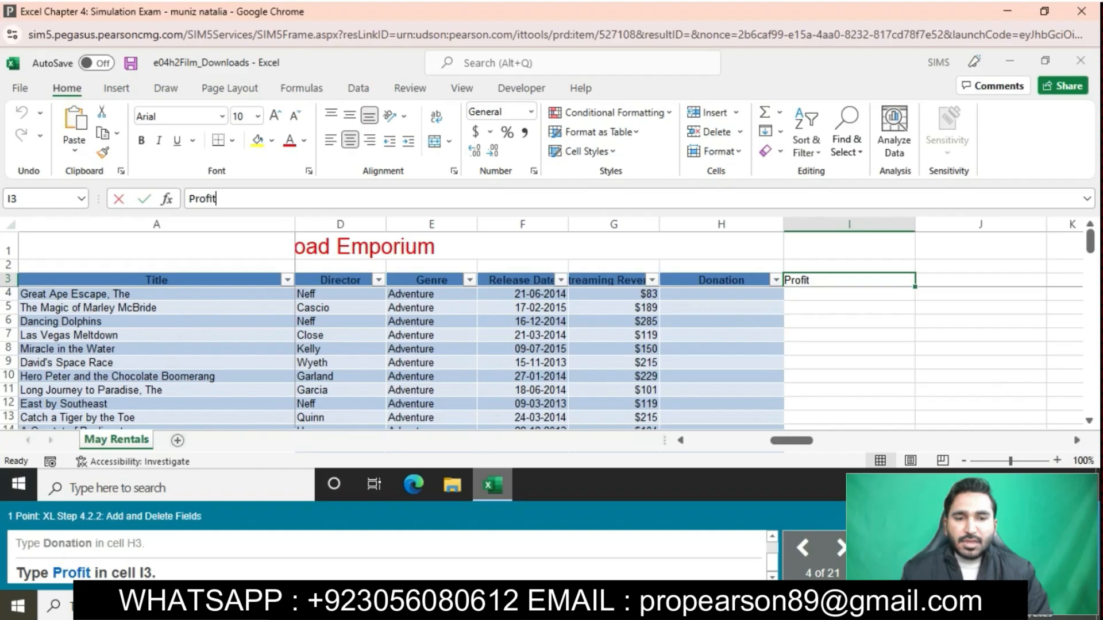
{"action": "key", "text": "Return"}
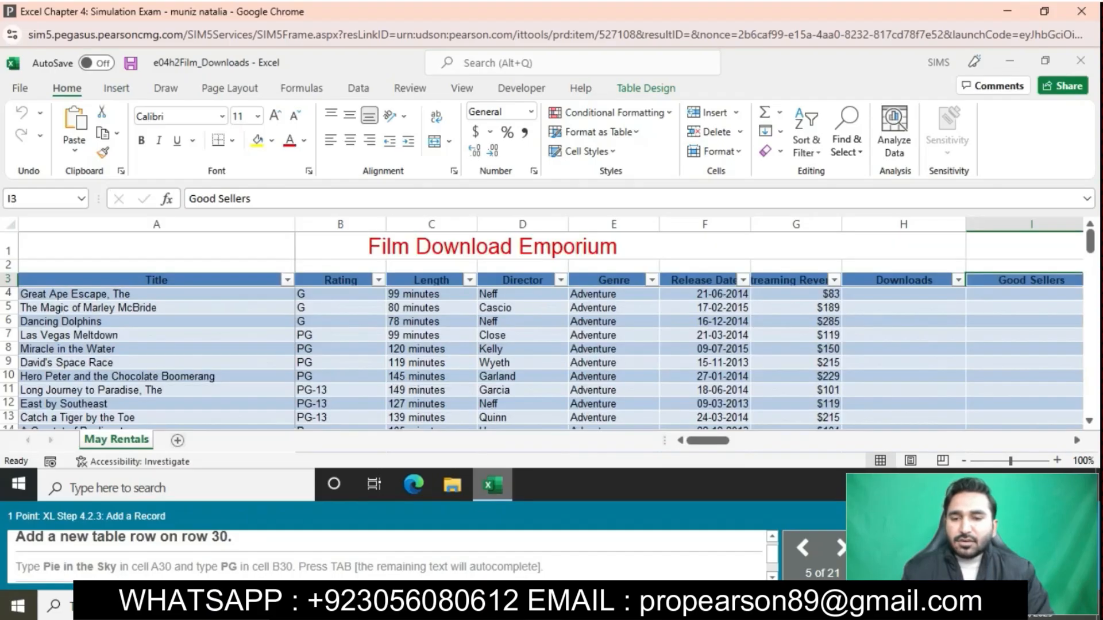
- Insert a new table row at row 30, above the Box of Hair record
{"action": "scroll", "coordinate": [551, 356], "scroll_direction": "down", "scroll_amount": 3}
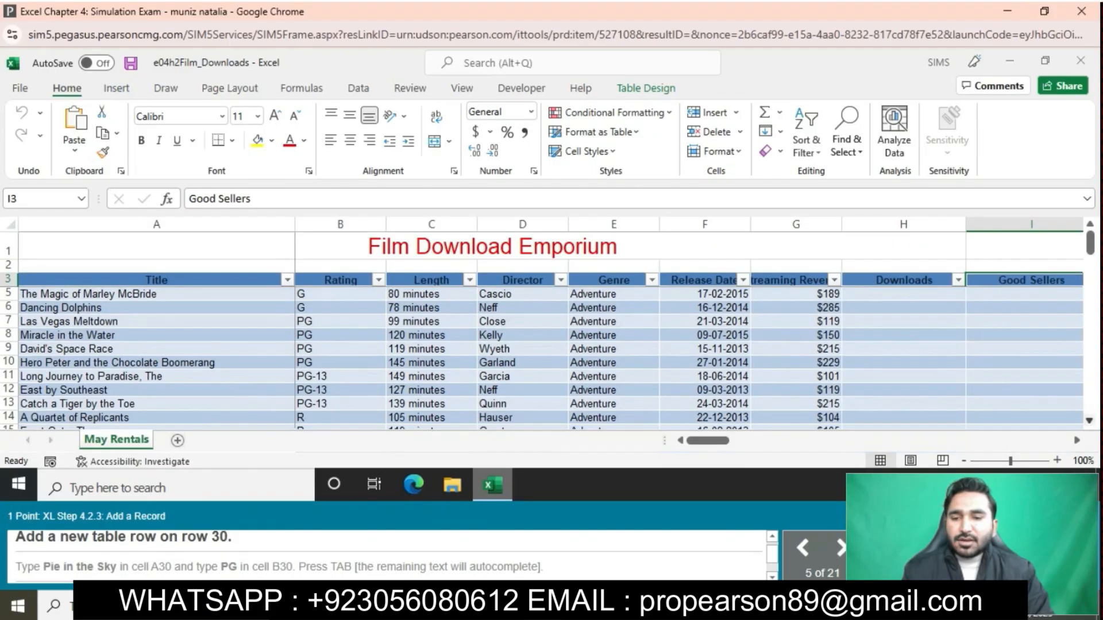
{"action": "scroll", "coordinate": [552, 356], "scroll_direction": "down", "scroll_amount": 3}
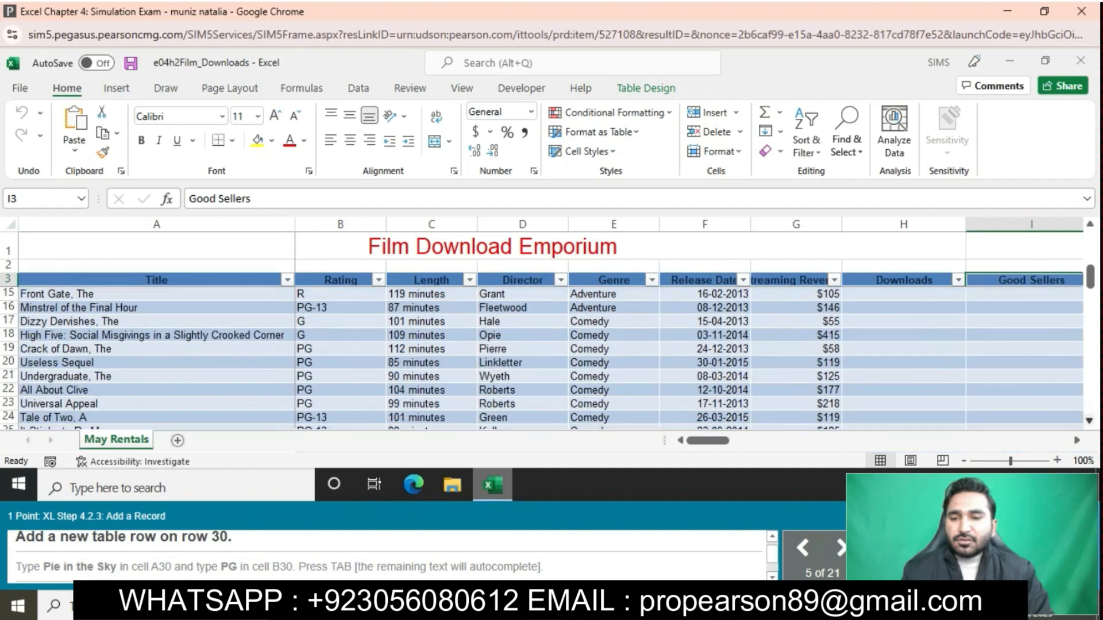
{"action": "scroll", "coordinate": [551, 356], "scroll_direction": "down", "scroll_amount": 1}
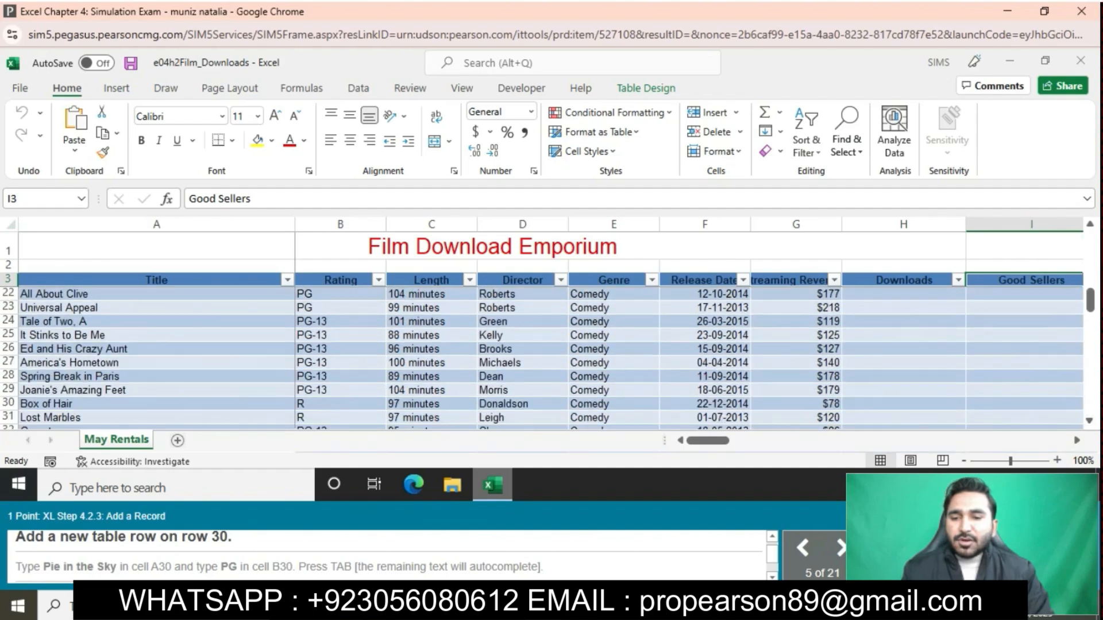
{"action": "left_click", "coordinate": [8, 403]}
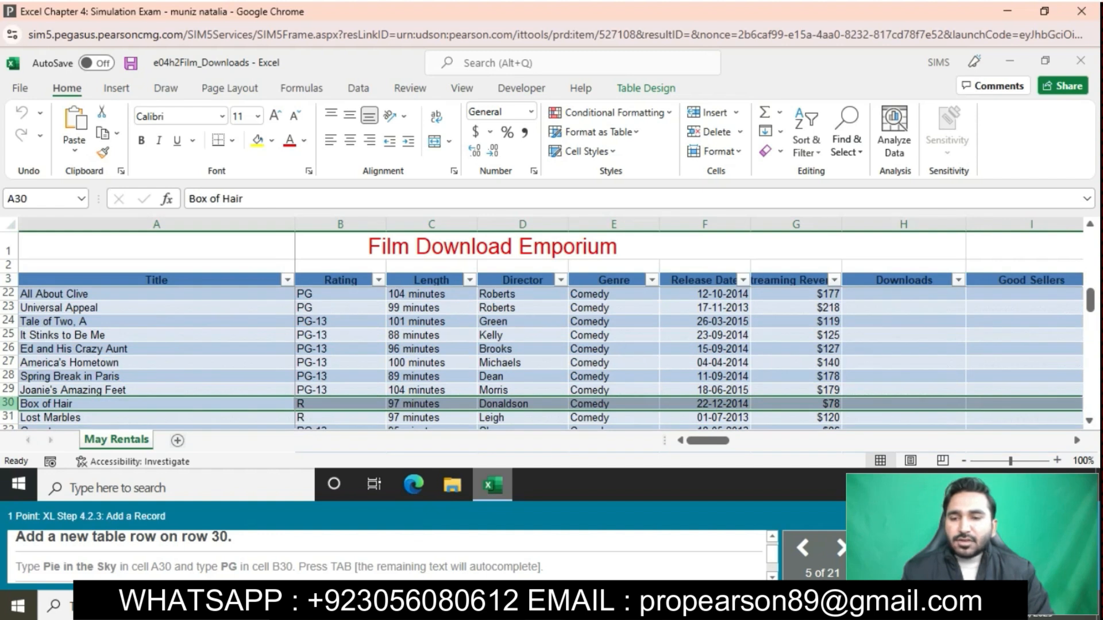
{"action": "right_click", "coordinate": [9, 403]}
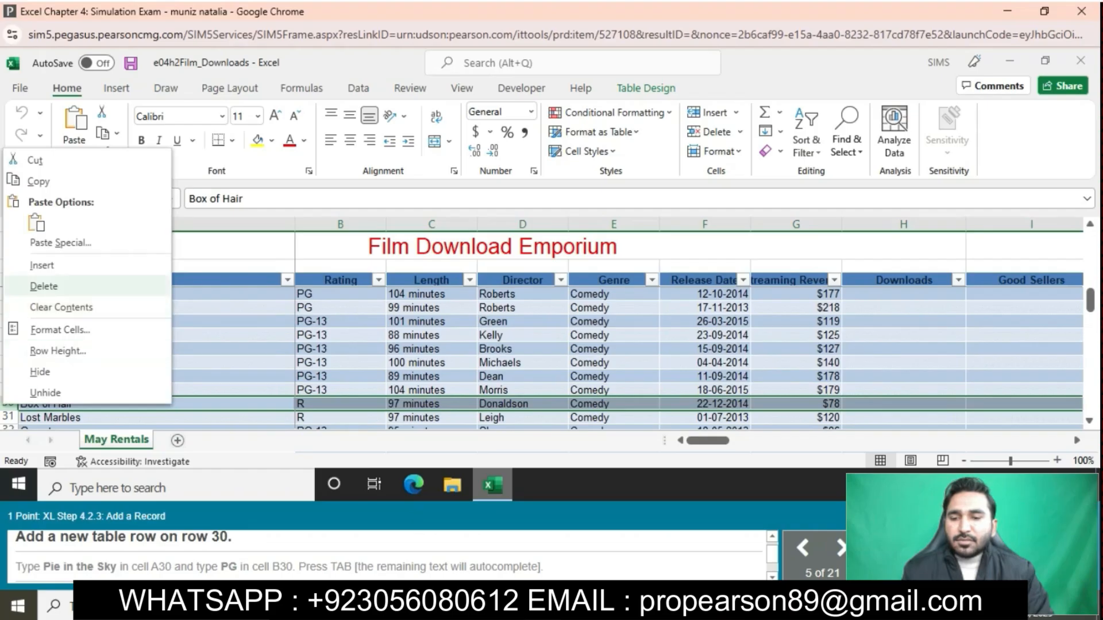
{"action": "left_click", "coordinate": [41, 265]}
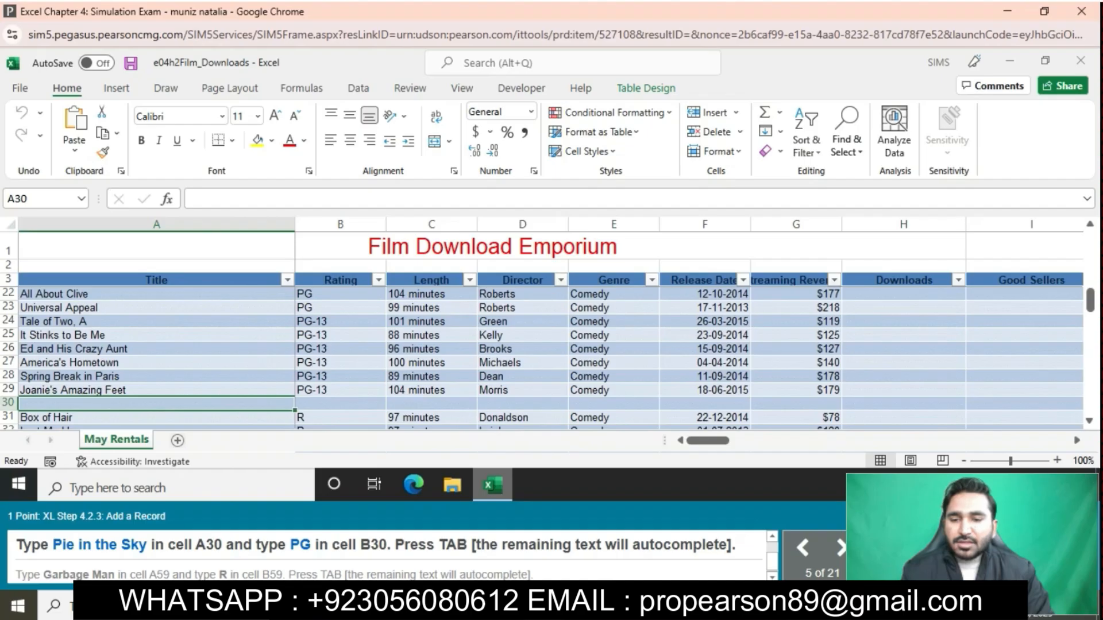
- Fill in the new record with the title Pie in the Sky in A30 and the rating PG in B30
{"action": "type", "text": "Pie "}
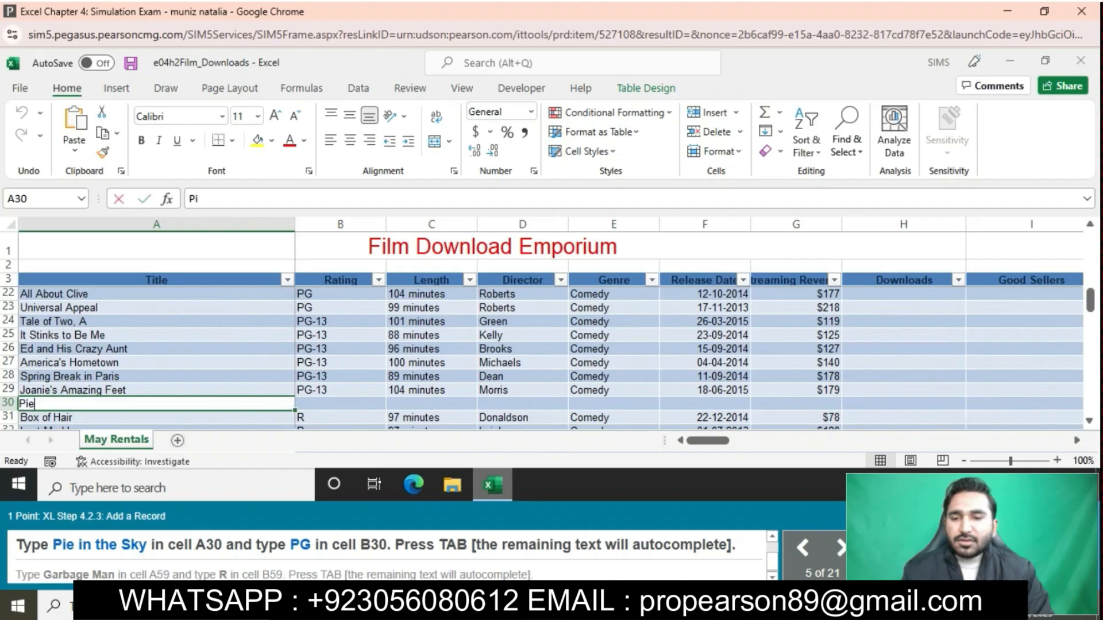
{"action": "type", "text": "in t"}
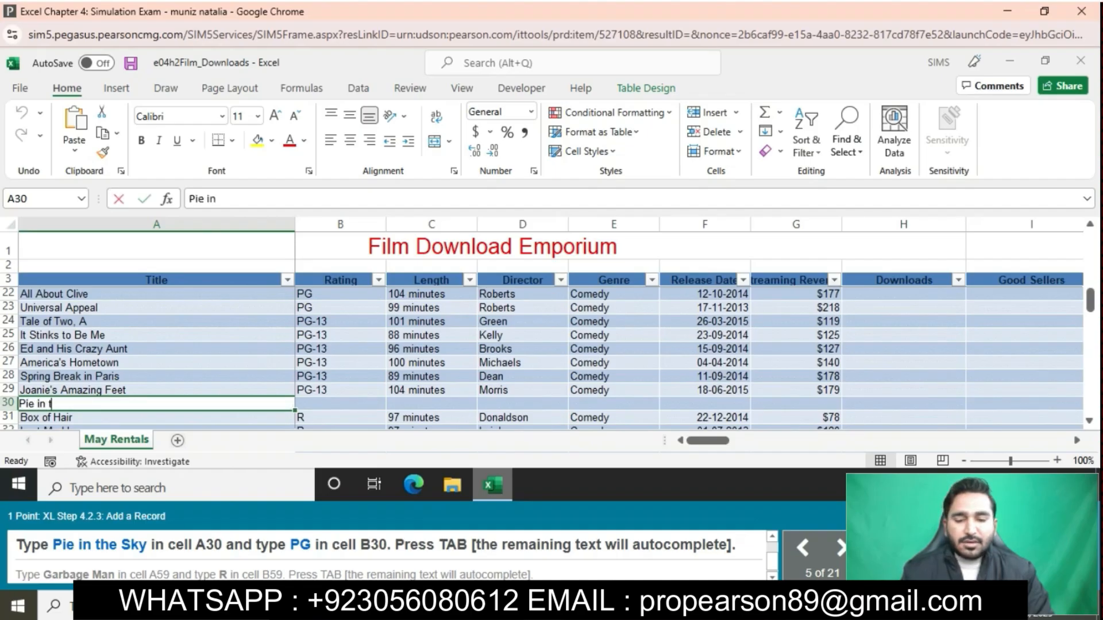
{"action": "type", "text": "he S"}
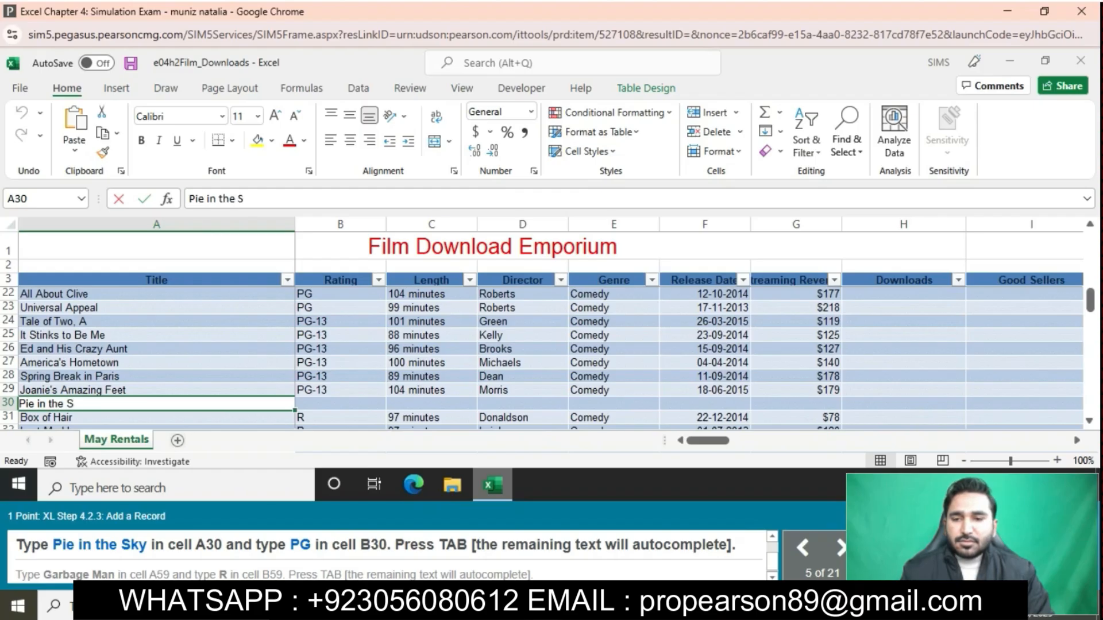
{"action": "type", "text": "ky"}
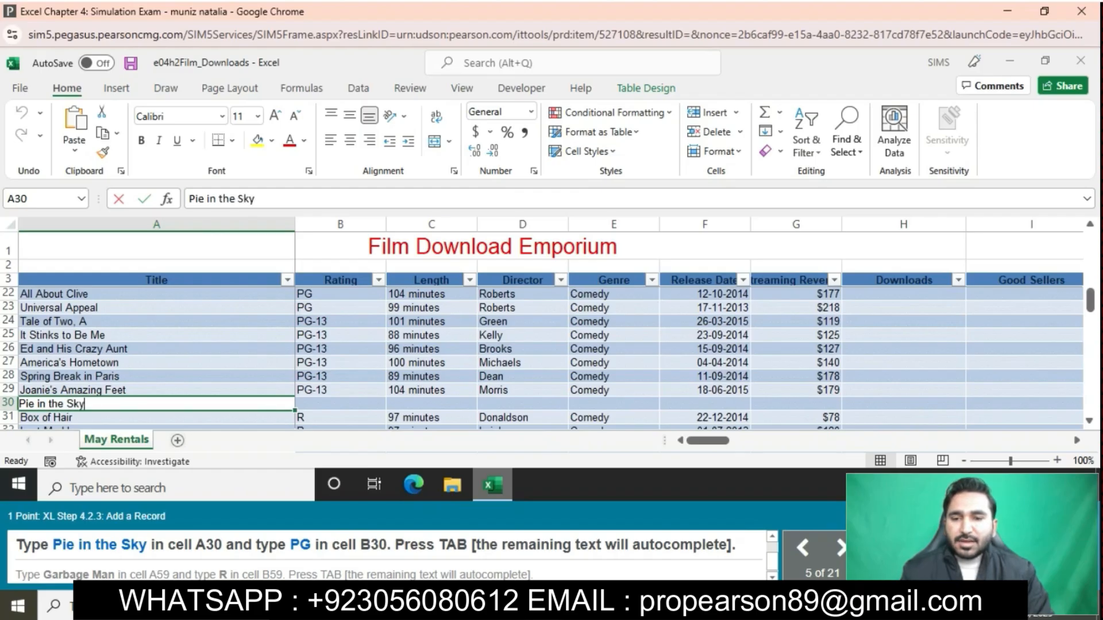
{"action": "key", "text": "Tab"}
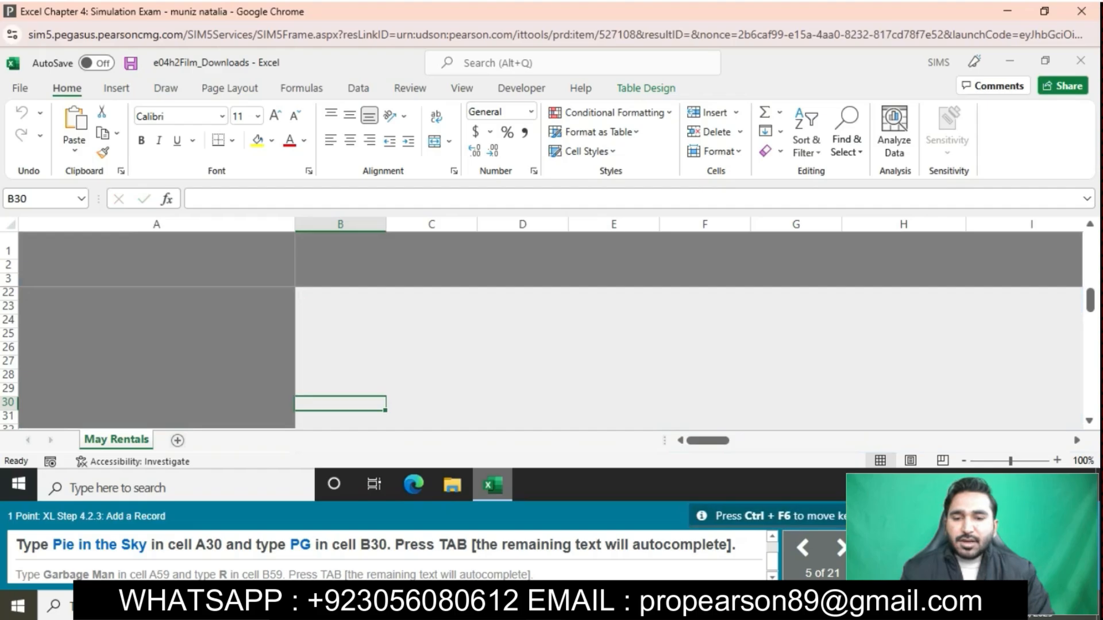
{"action": "type", "text": "PG"}
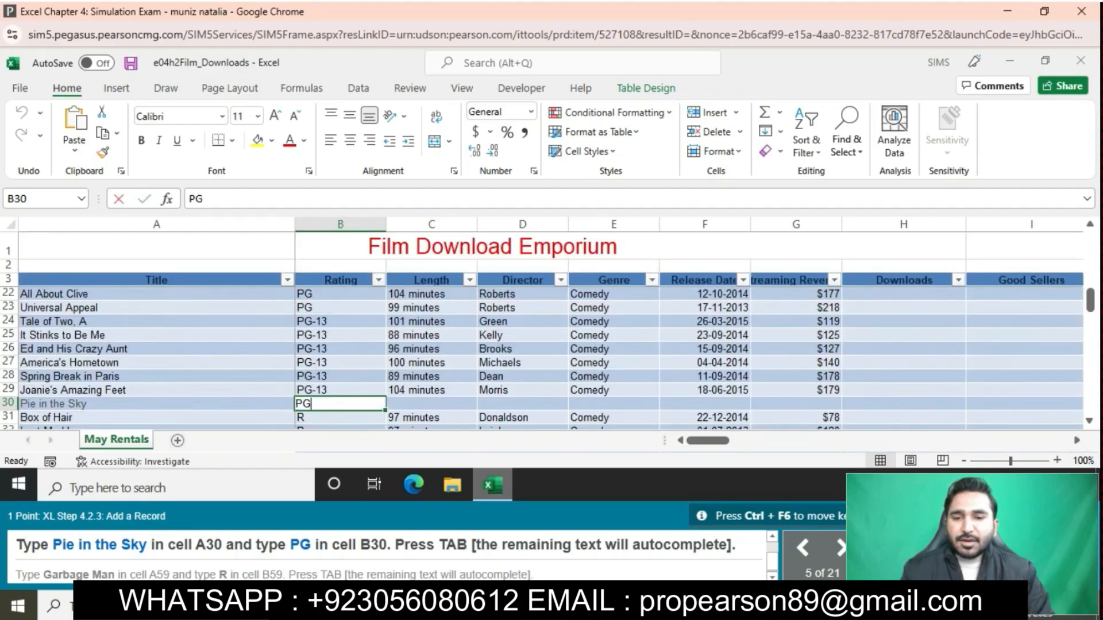
{"action": "key", "text": "Tab"}
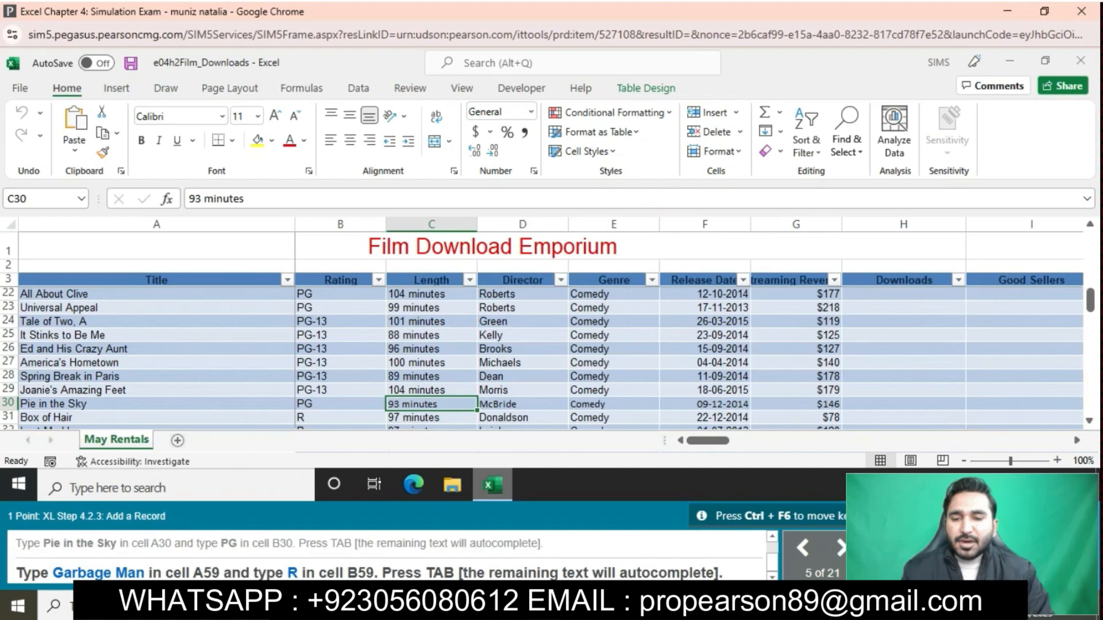
- Append a record below the table's last row with the title Garbage Man in A59 and the rating R in B59
{"action": "scroll", "coordinate": [542, 358], "scroll_direction": "down", "scroll_amount": 1}
{"action": "scroll", "coordinate": [542, 359], "scroll_direction": "down", "scroll_amount": 4}
{"action": "scroll", "coordinate": [542, 359], "scroll_direction": "down", "scroll_amount": 4}
{"action": "scroll", "coordinate": [542, 358], "scroll_direction": "down", "scroll_amount": 1}
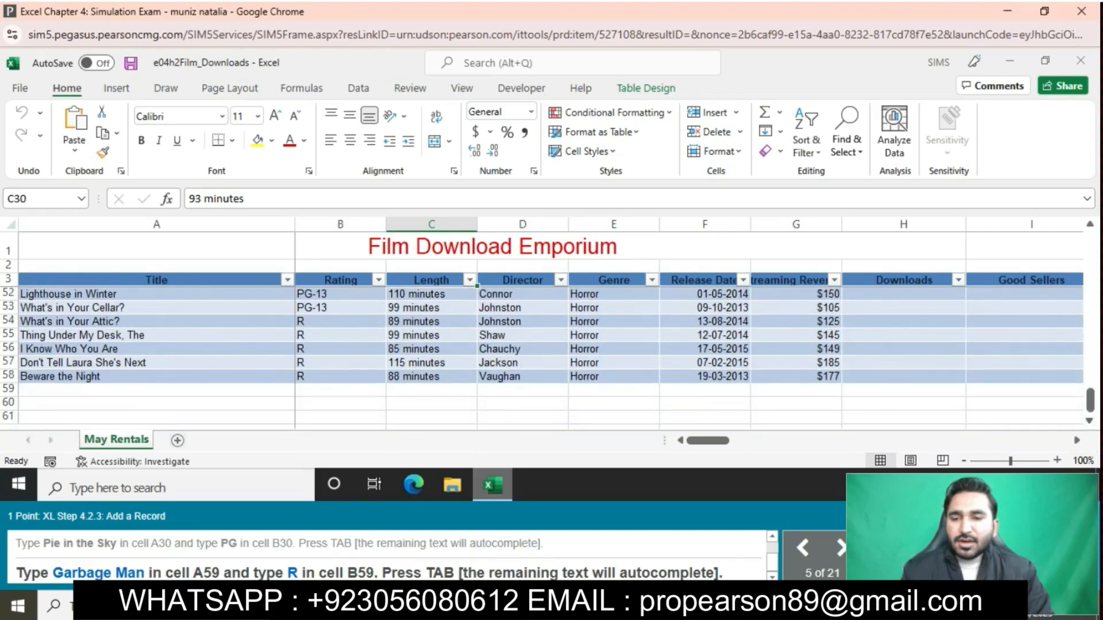
{"action": "left_click", "coordinate": [156, 390]}
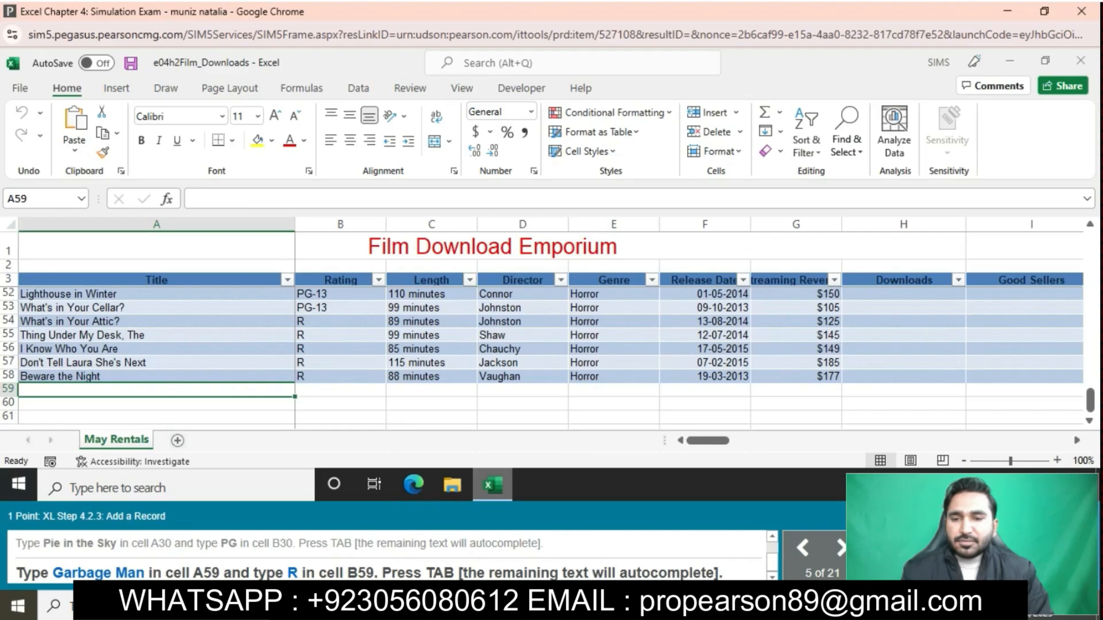
{"action": "type", "text": "Gar"}
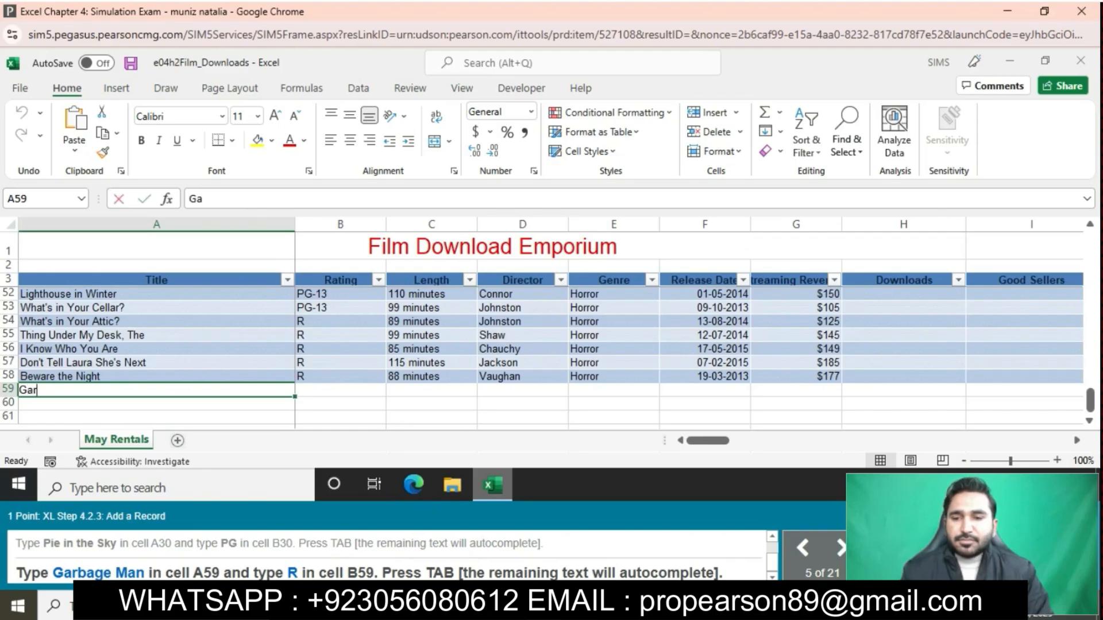
{"action": "type", "text": "bage "}
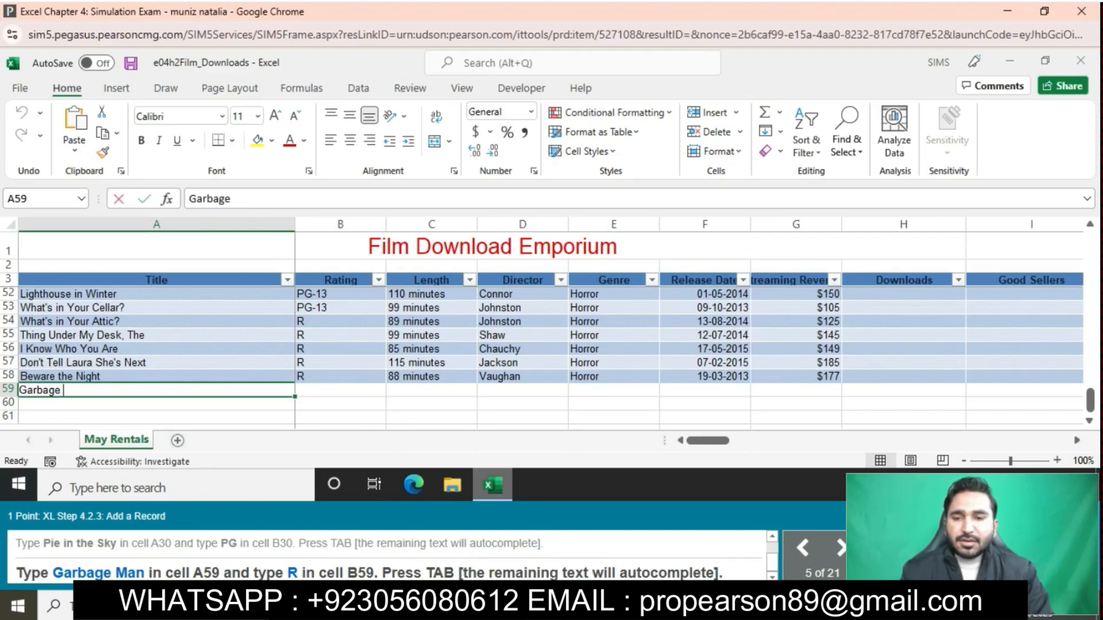
{"action": "type", "text": "Man"}
{"action": "key", "text": "Tab"}
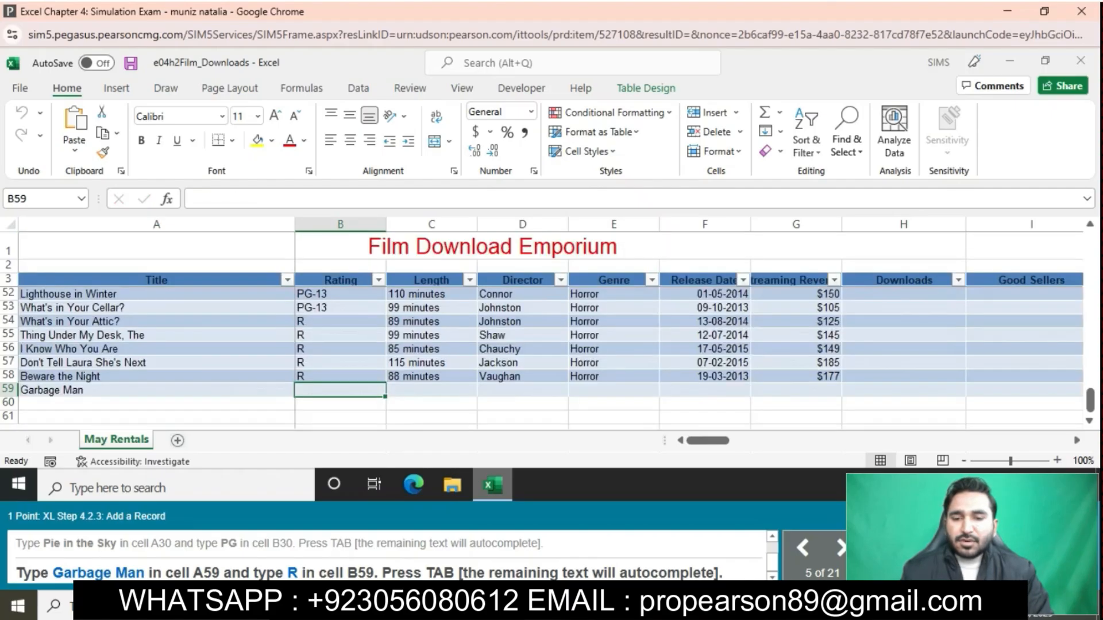
{"action": "type", "text": "R"}
{"action": "key", "text": "Tab"}
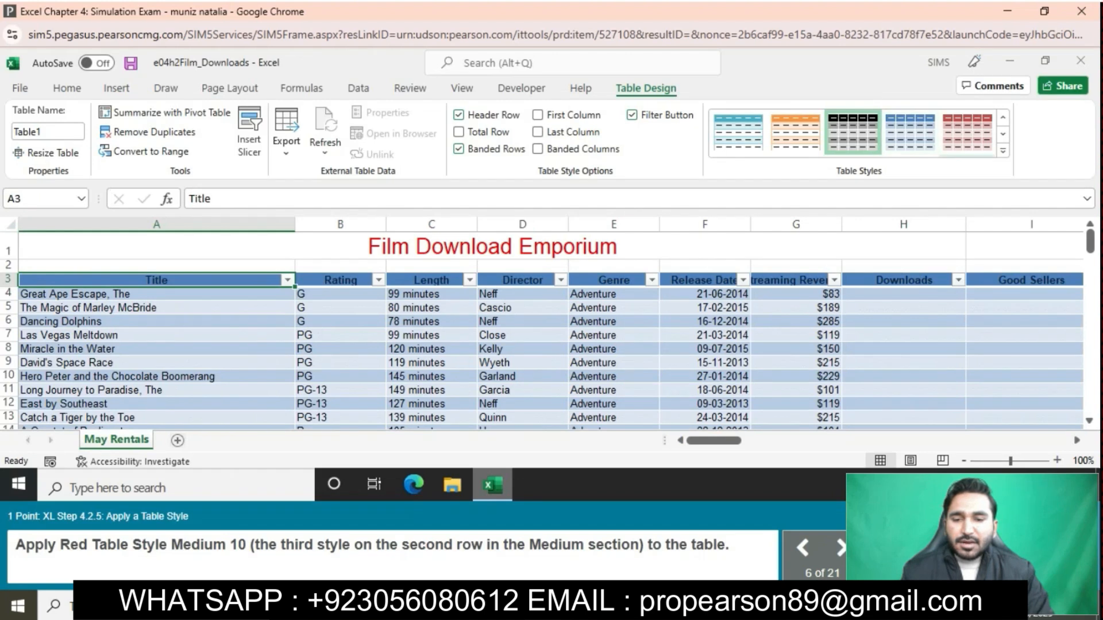
- Apply the Red, Table Style Medium 10 style to the table
{"action": "left_click", "coordinate": [1003, 150]}
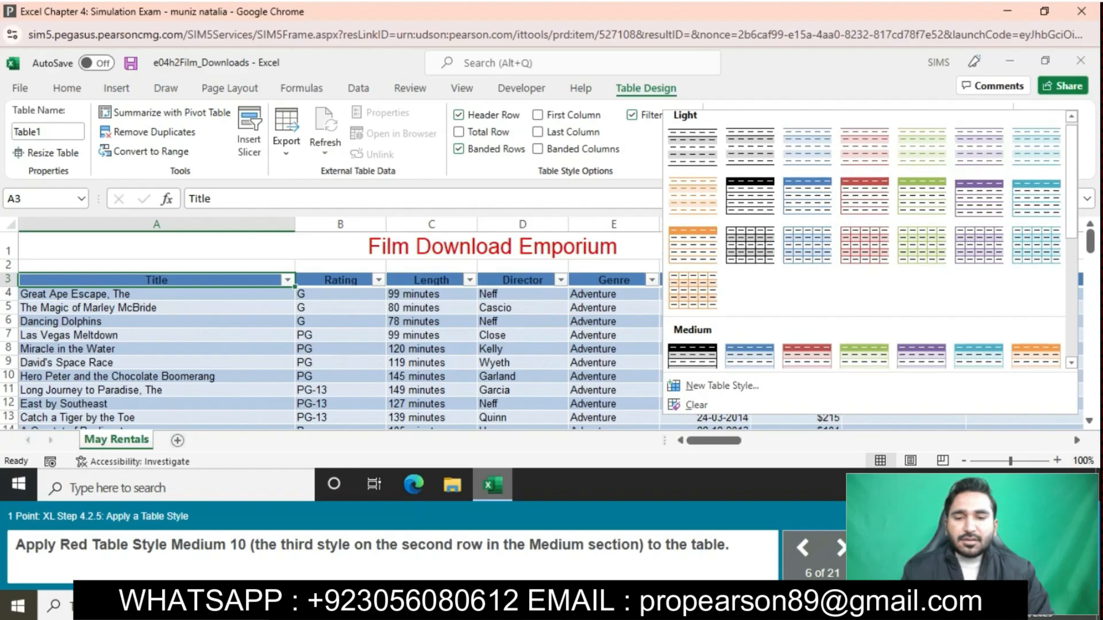
{"action": "scroll", "coordinate": [807, 330], "scroll_direction": "down", "scroll_amount": 5}
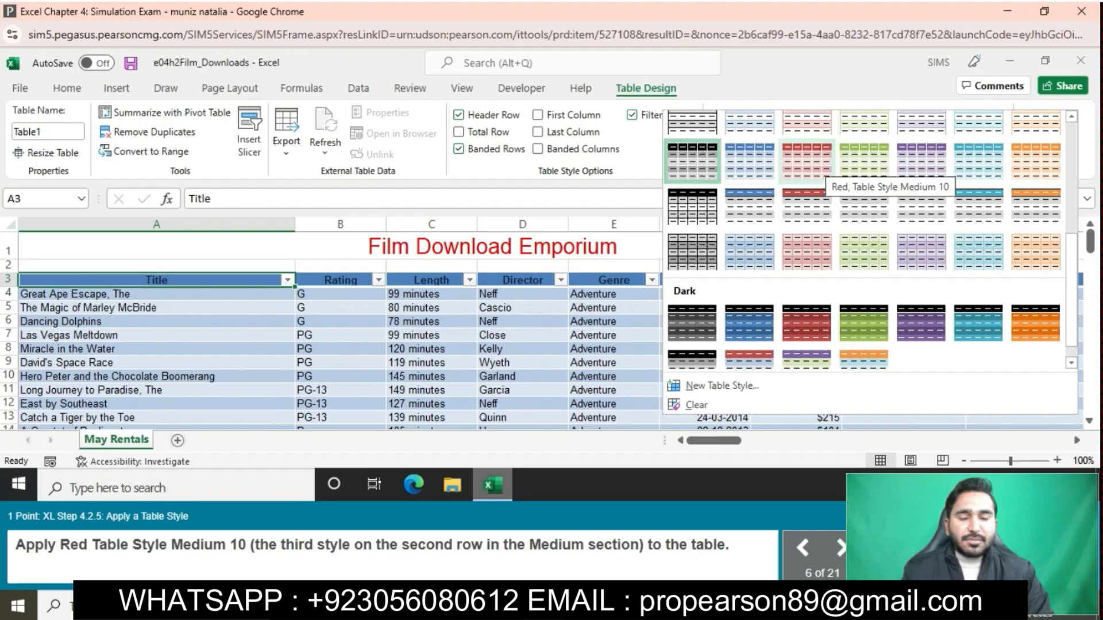
{"action": "left_click", "coordinate": [806, 161]}
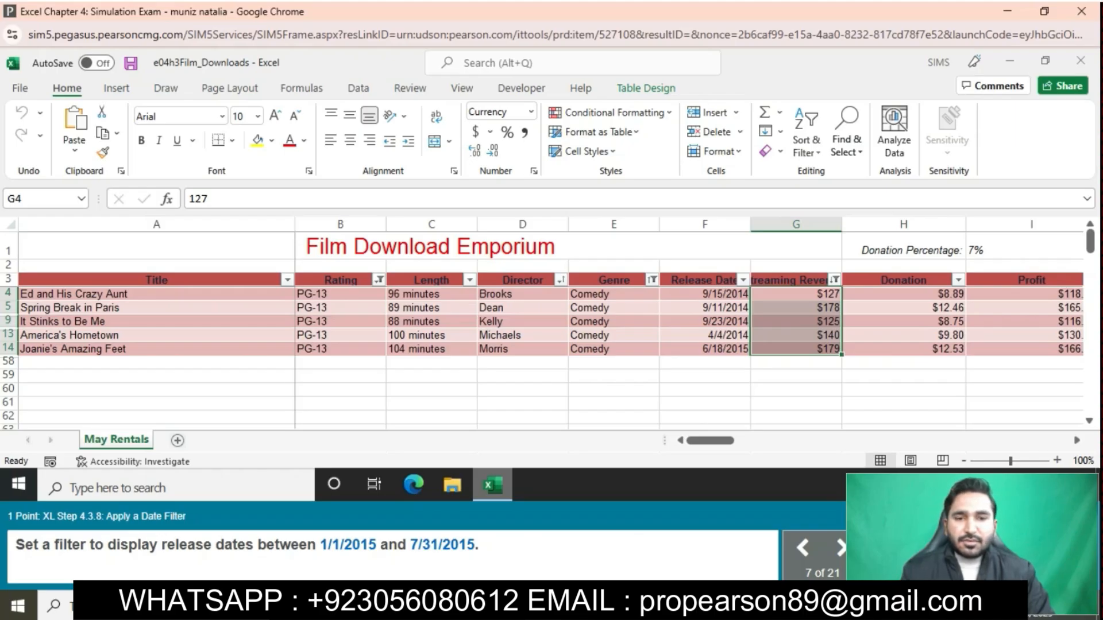
- Filter the Release Date column to show only dates between 1/1/2015 and 7/31/2015
{"action": "left_click", "coordinate": [743, 280]}
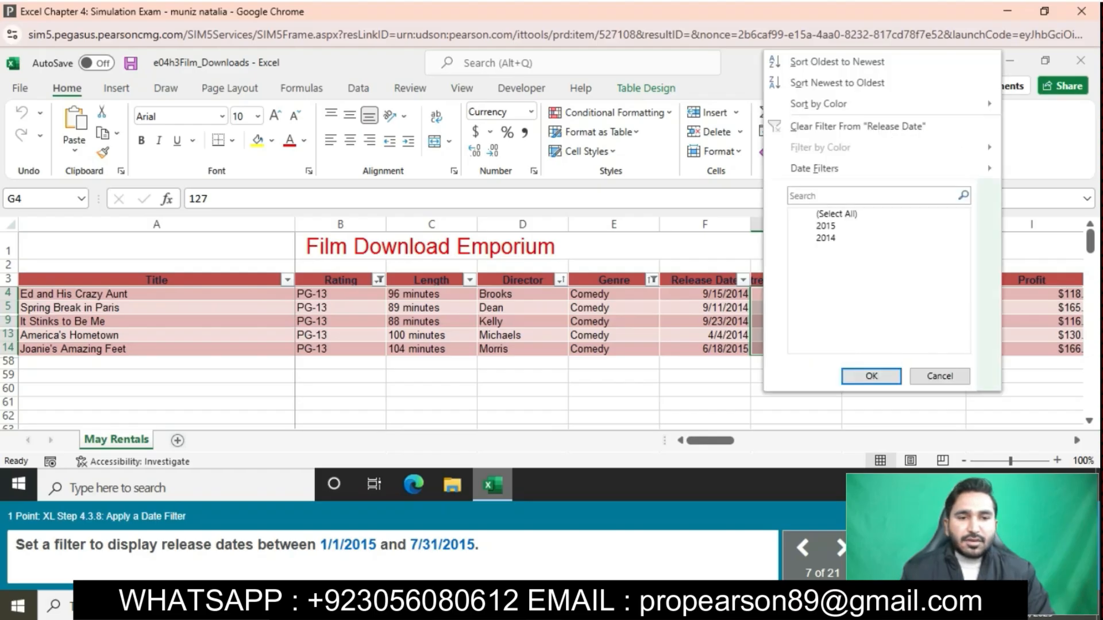
{"action": "mouse_move", "coordinate": [814, 169]}
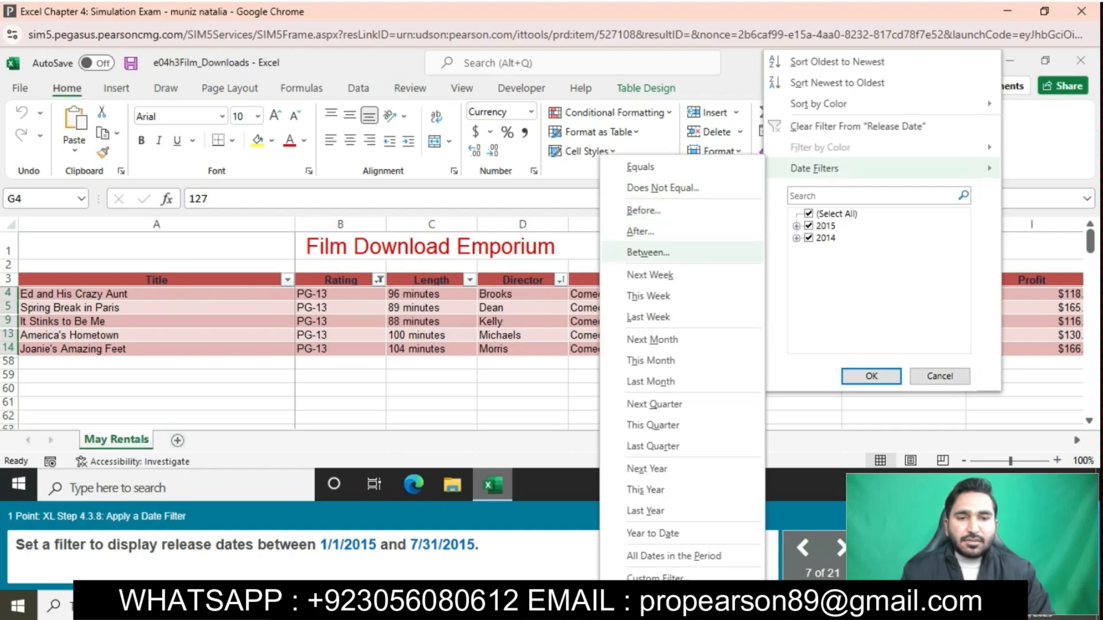
{"action": "left_click", "coordinate": [645, 252]}
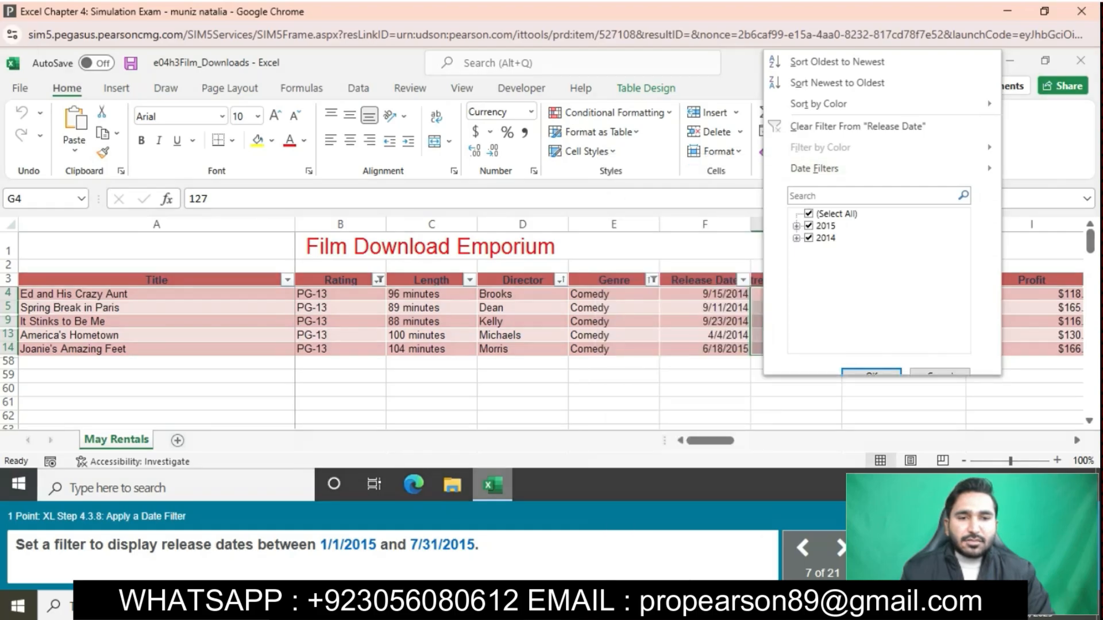
{"action": "type", "text": "1/1/2"}
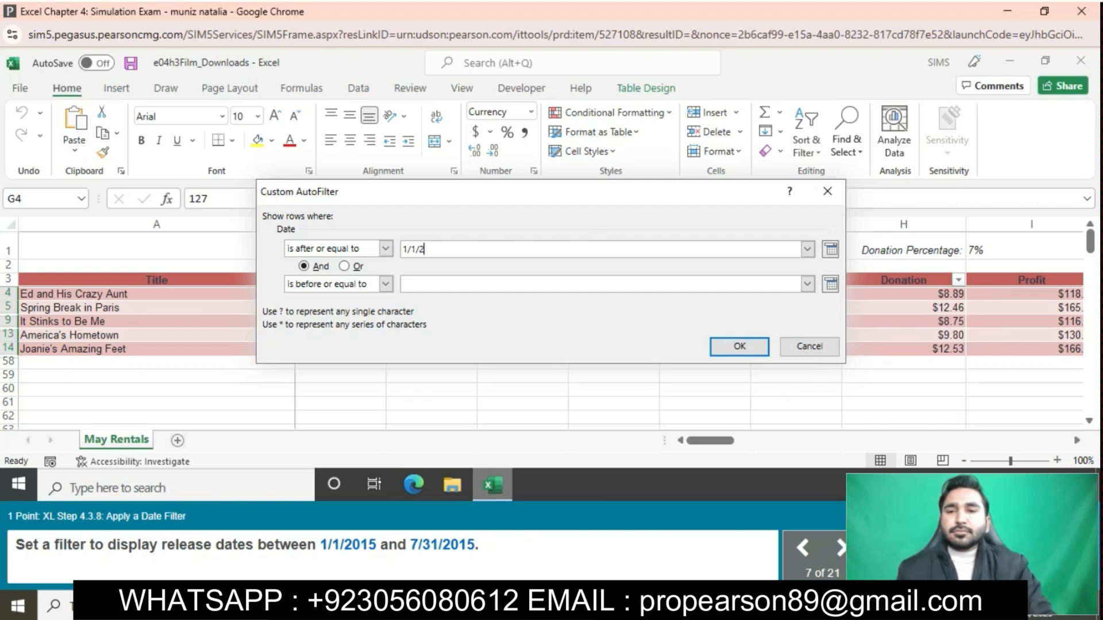
{"action": "type", "text": "015"}
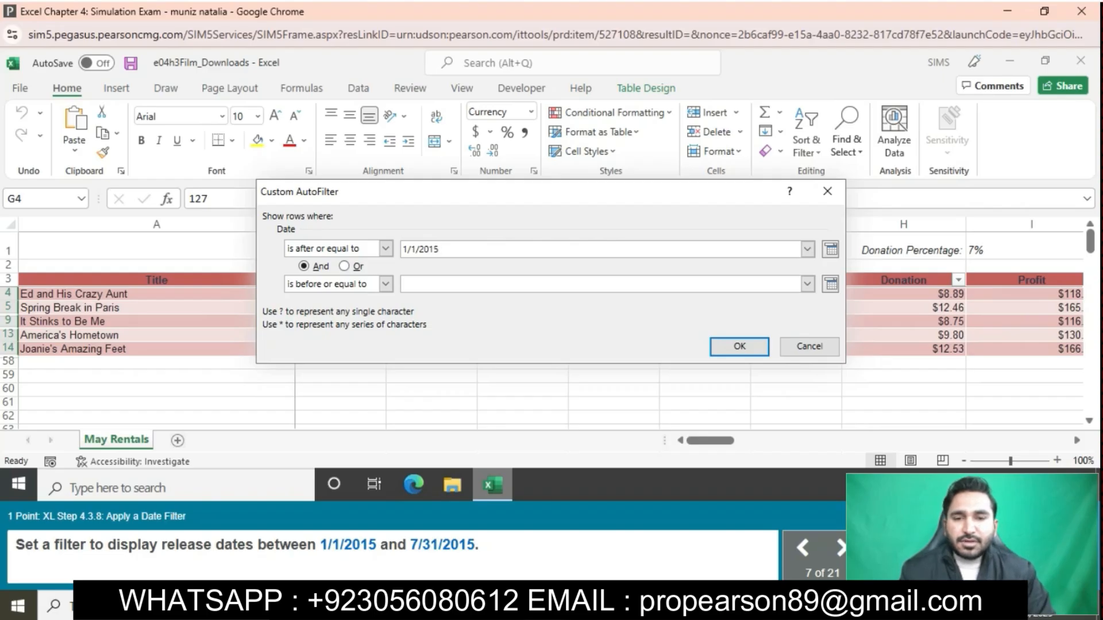
{"action": "left_click", "coordinate": [425, 283]}
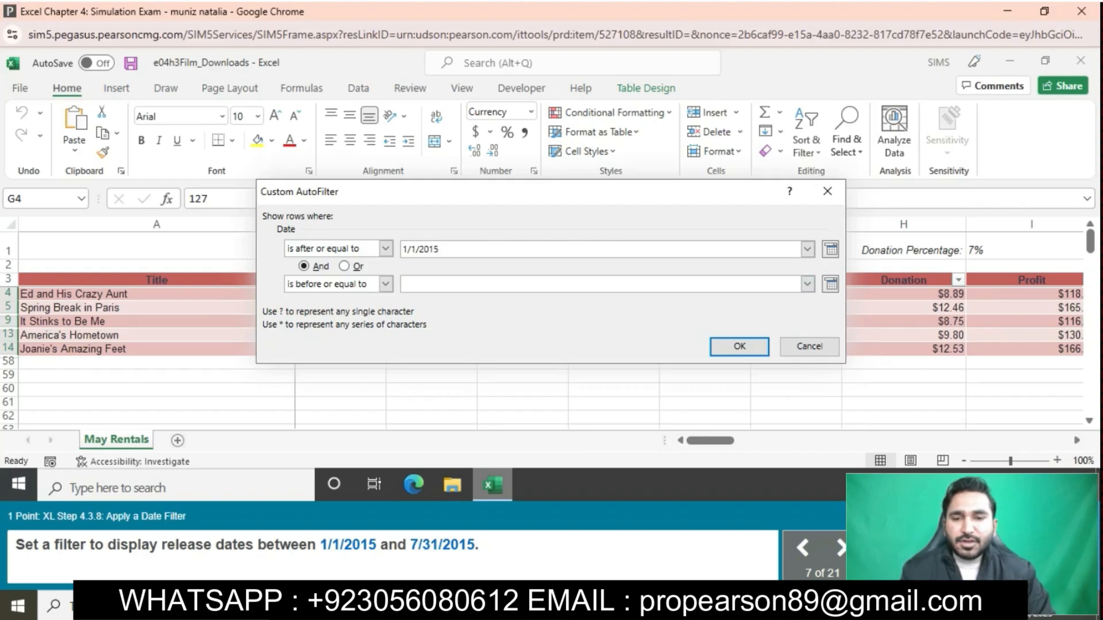
{"action": "type", "text": "7"}
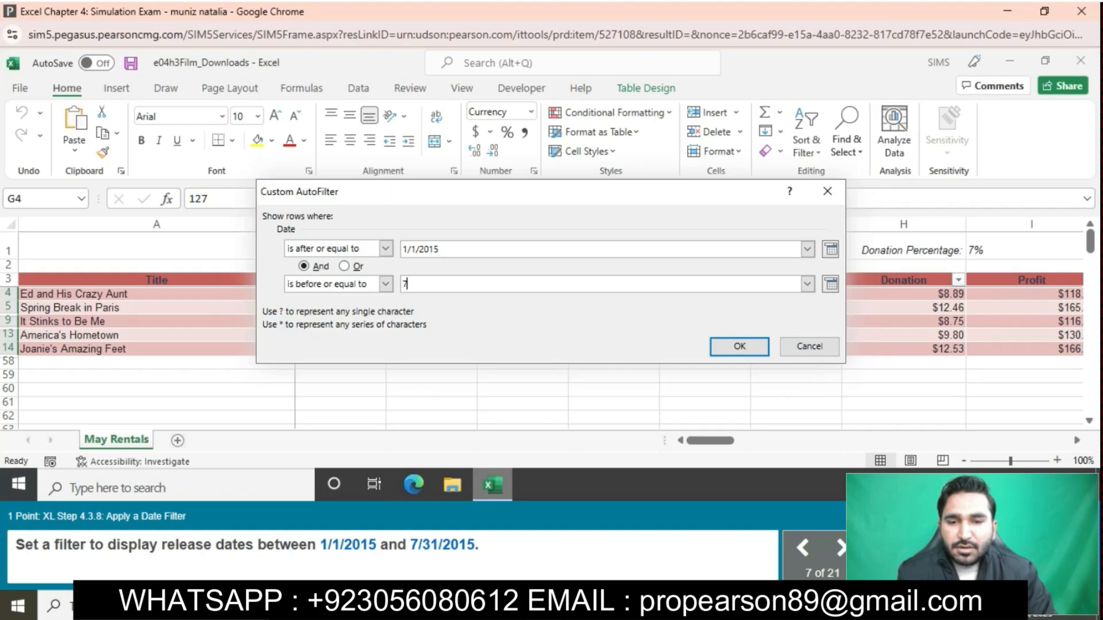
{"action": "type", "text": "/3"}
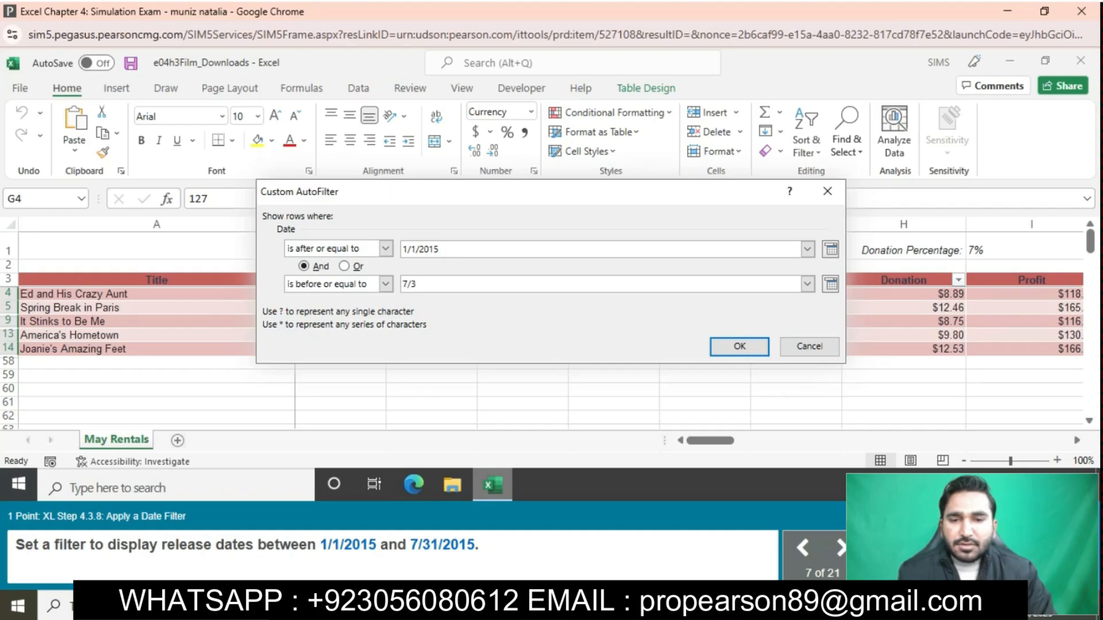
{"action": "type", "text": "1/2015"}
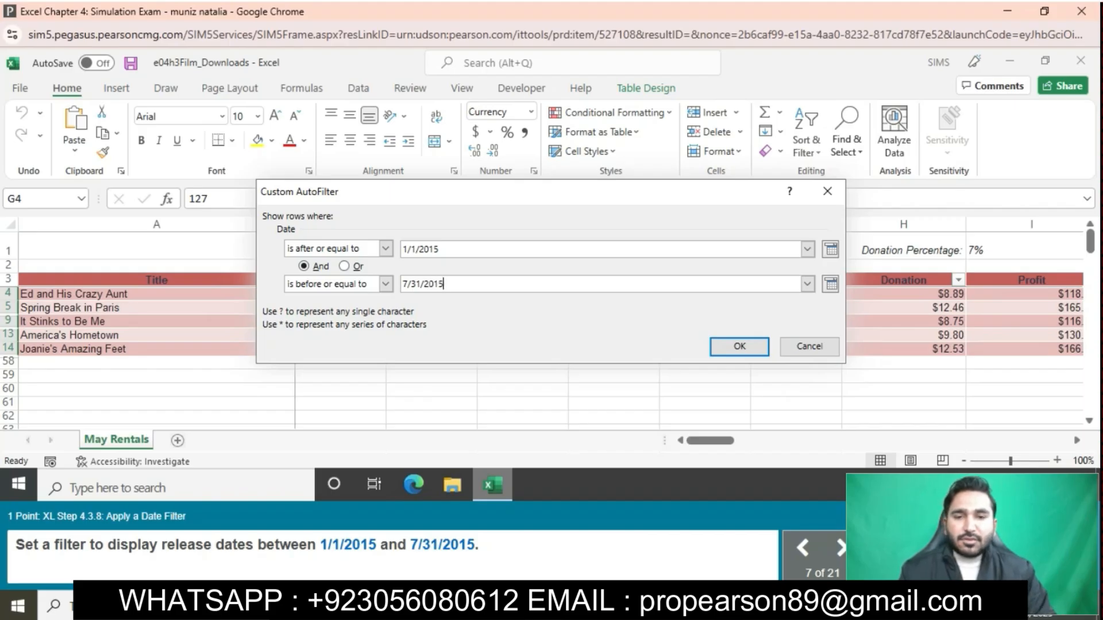
{"action": "key", "text": "Return"}
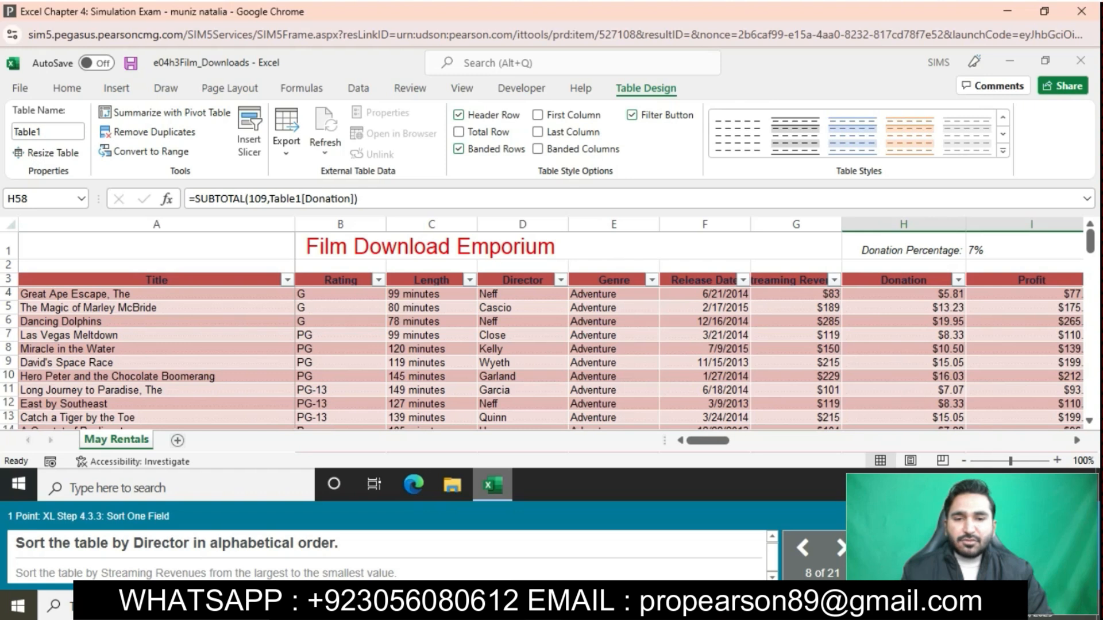
- Sort the table by the Director column in alphabetical order, A to Z
{"action": "left_click", "coordinate": [522, 280]}
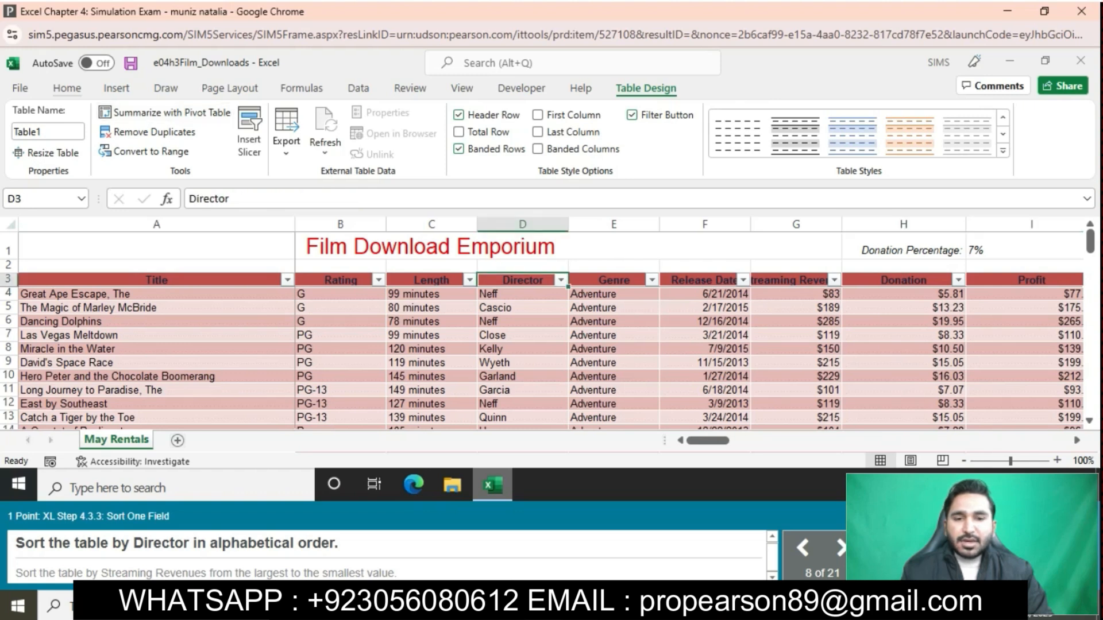
{"action": "left_click", "coordinate": [67, 88]}
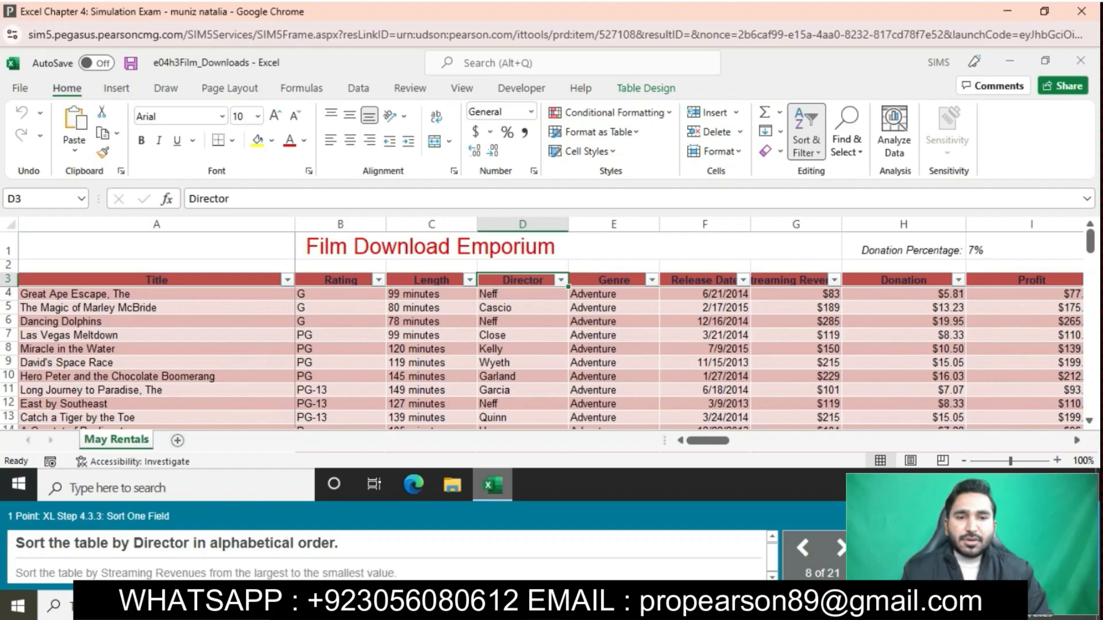
{"action": "left_click", "coordinate": [806, 132]}
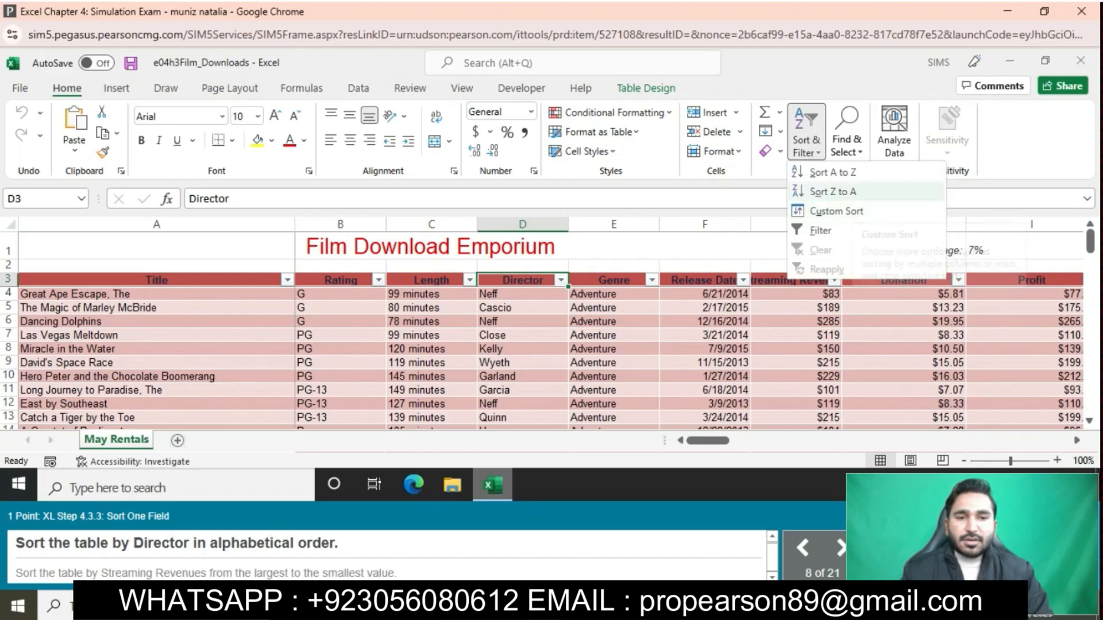
{"action": "left_click", "coordinate": [832, 172]}
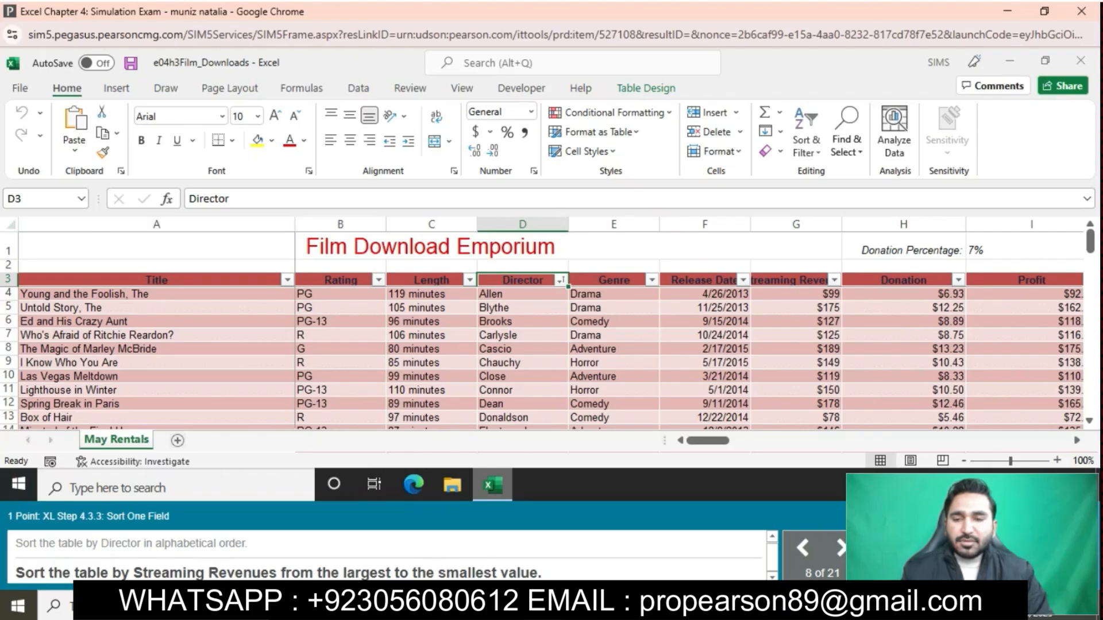
- Sort the table by Streaming Revenues from largest to smallest
{"action": "left_click", "coordinate": [793, 281]}
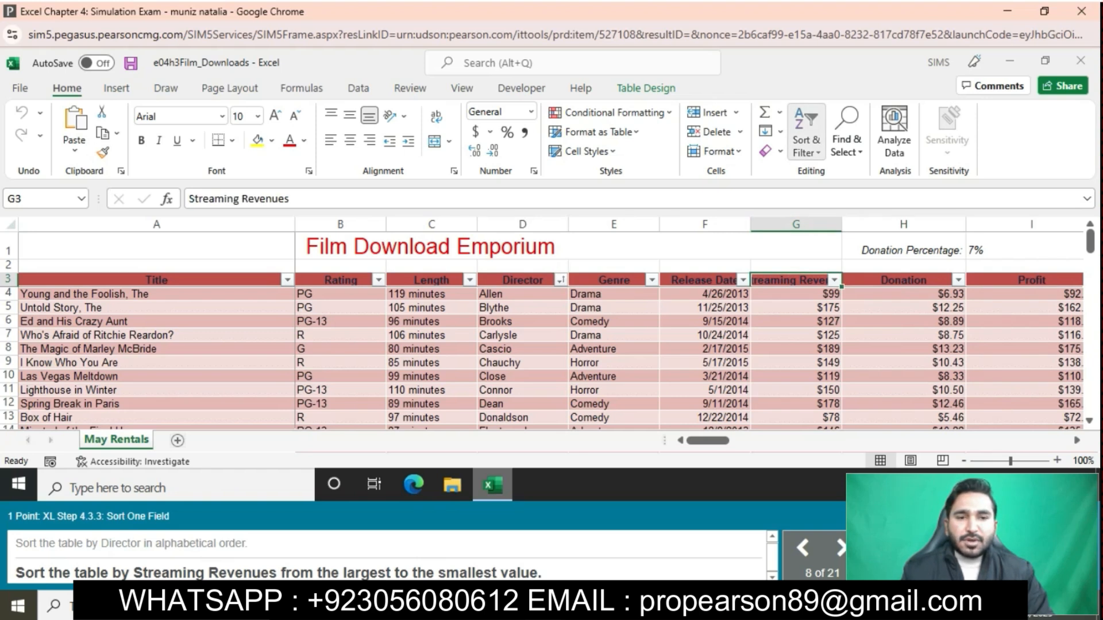
{"action": "left_click", "coordinate": [806, 135]}
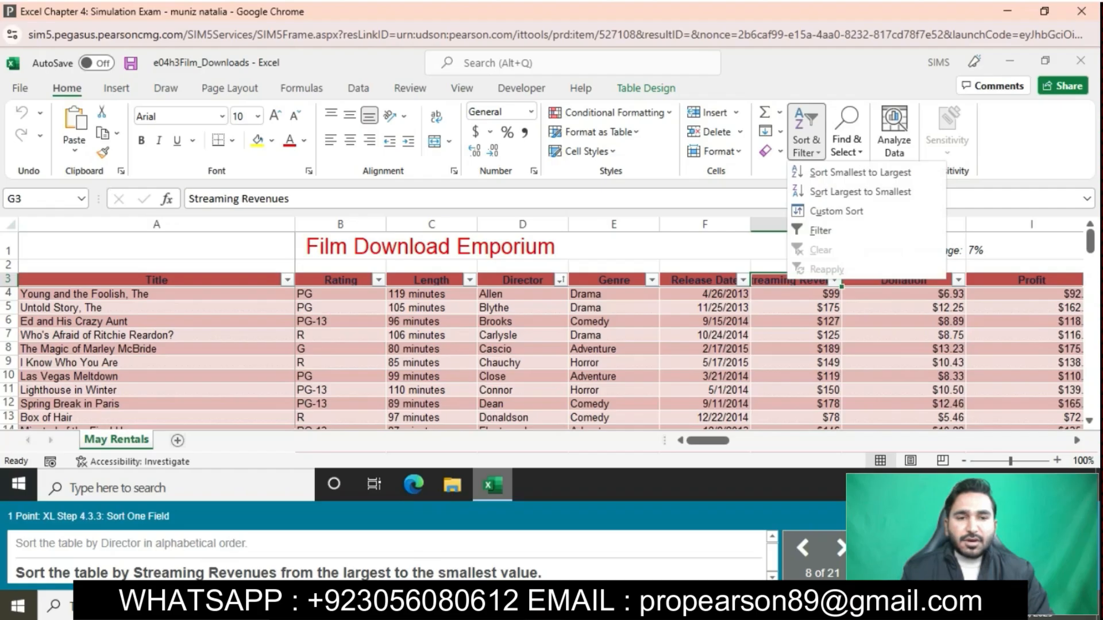
{"action": "left_click", "coordinate": [860, 191]}
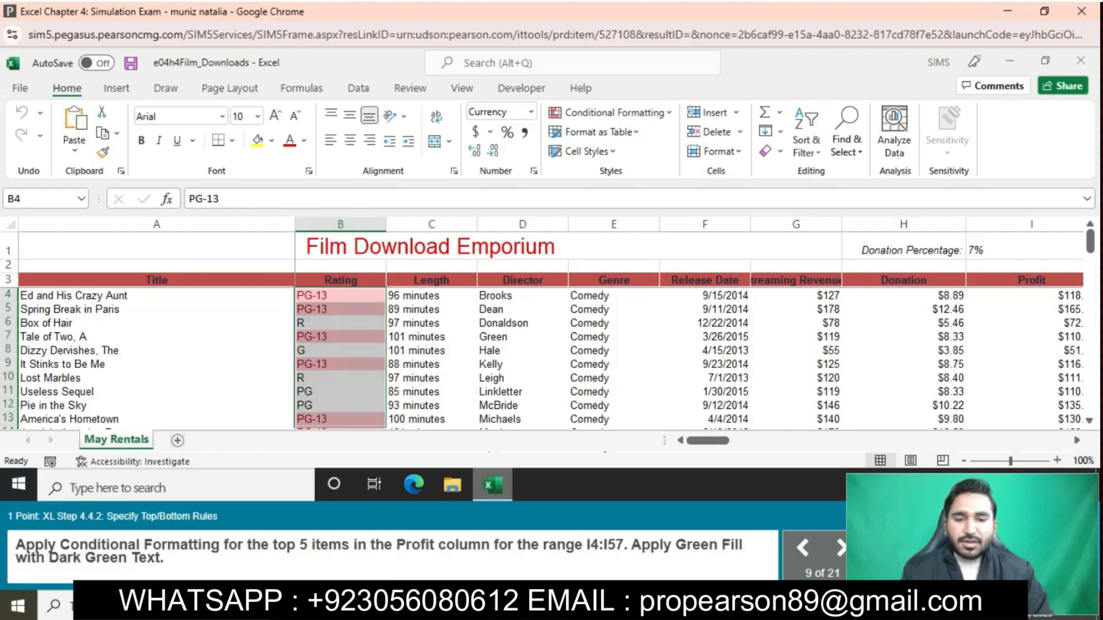
- Apply a Top Items conditional format to the Profit range I4:I57 for the top 5 items with Green Fill with Dark Green Text
{"action": "left_click_drag", "start_coordinate": [1025, 296], "coordinate": [1025, 407]}
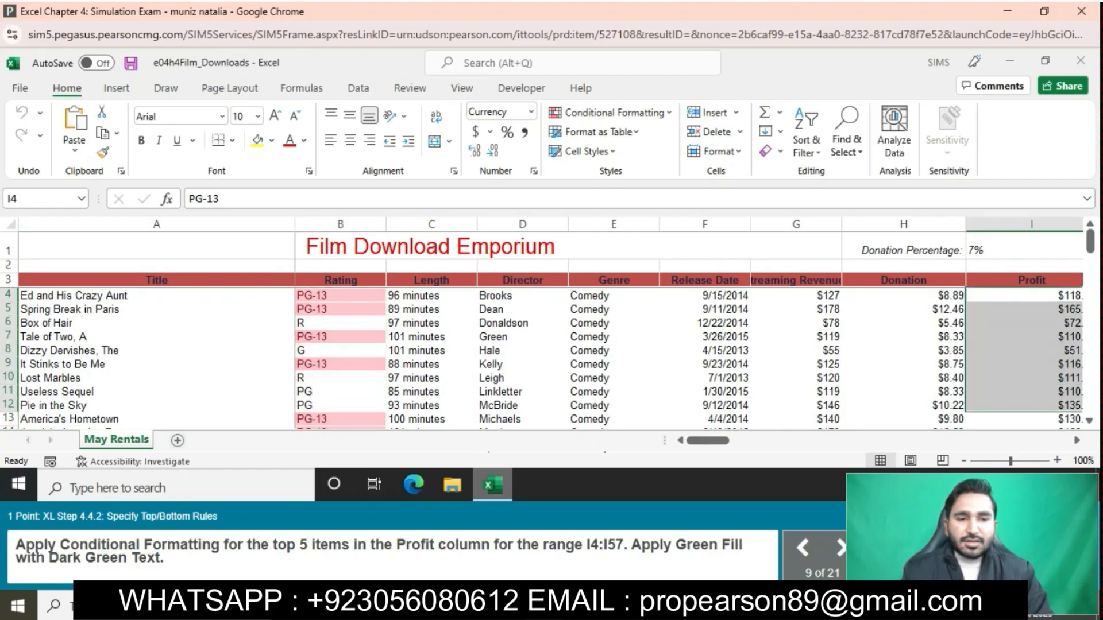
{"action": "left_click_drag", "start_coordinate": [1024, 407], "coordinate": [849, 428]}
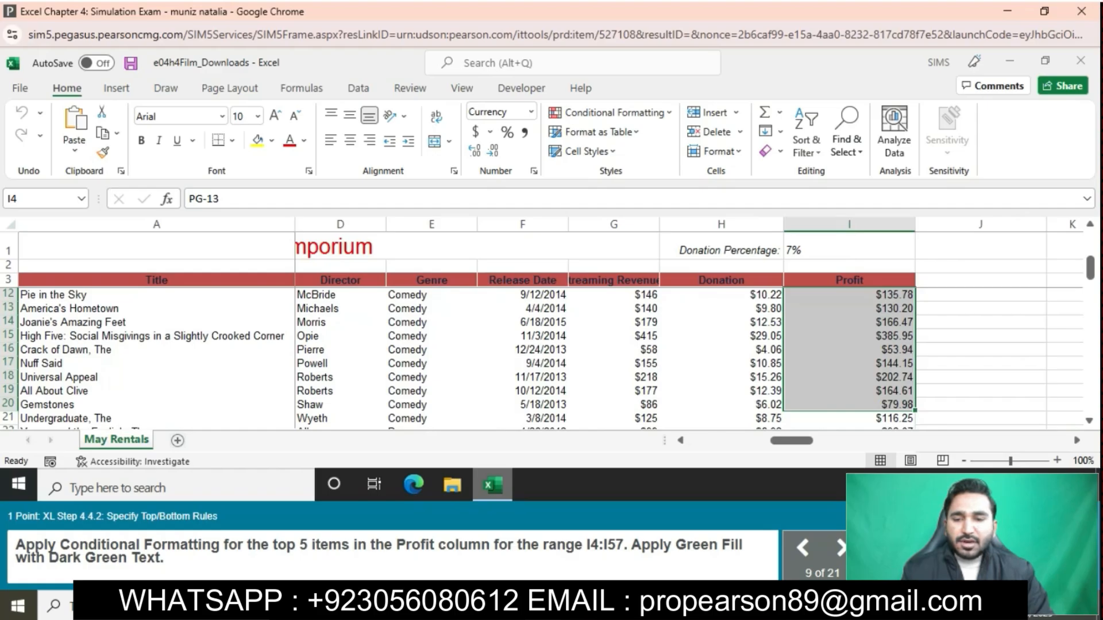
{"action": "left_click_drag", "start_coordinate": [848, 428], "coordinate": [861, 393]}
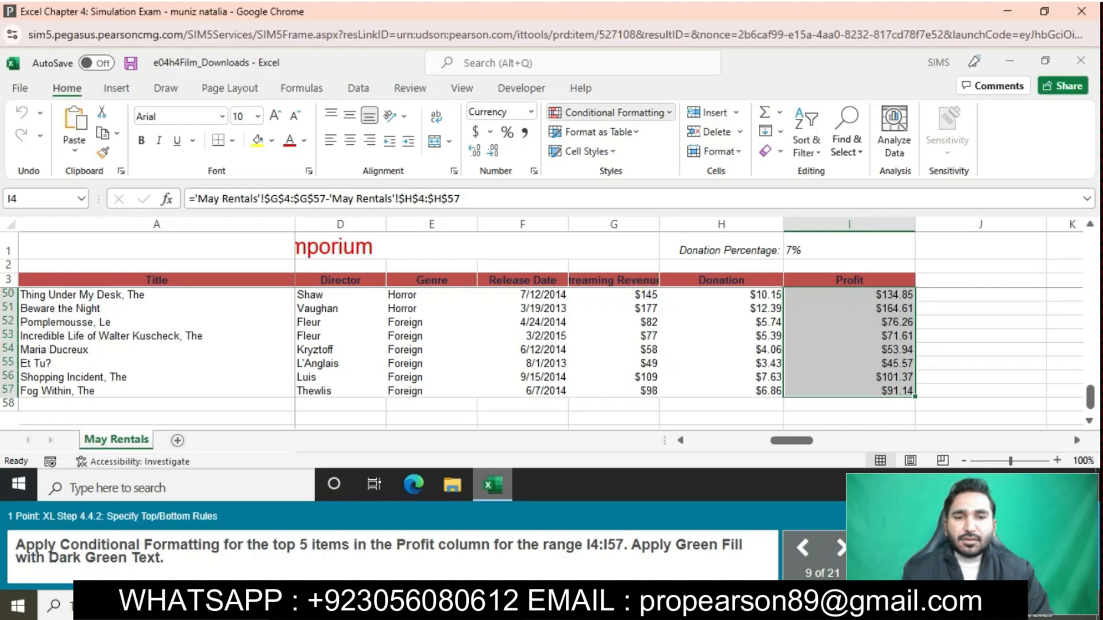
{"action": "left_click", "coordinate": [611, 112]}
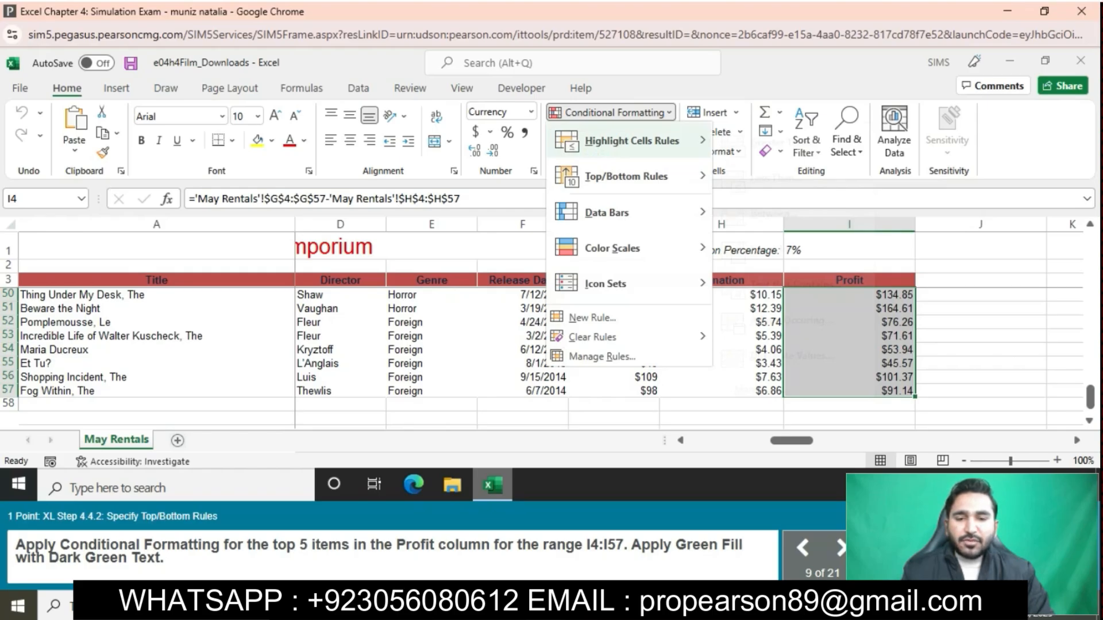
{"action": "mouse_move", "coordinate": [632, 140]}
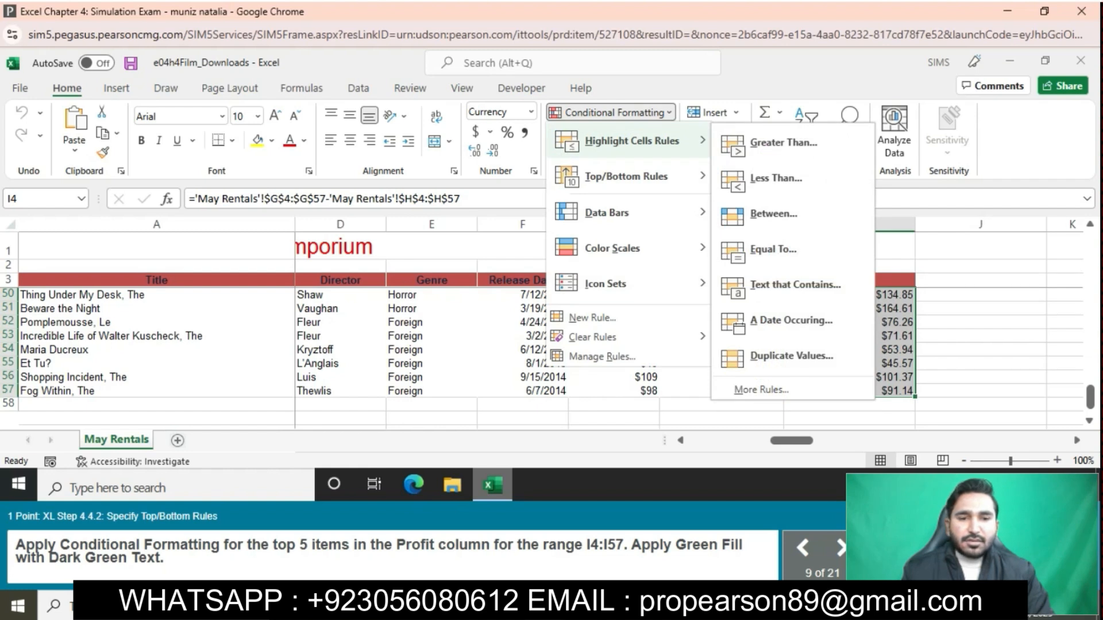
{"action": "mouse_move", "coordinate": [626, 176]}
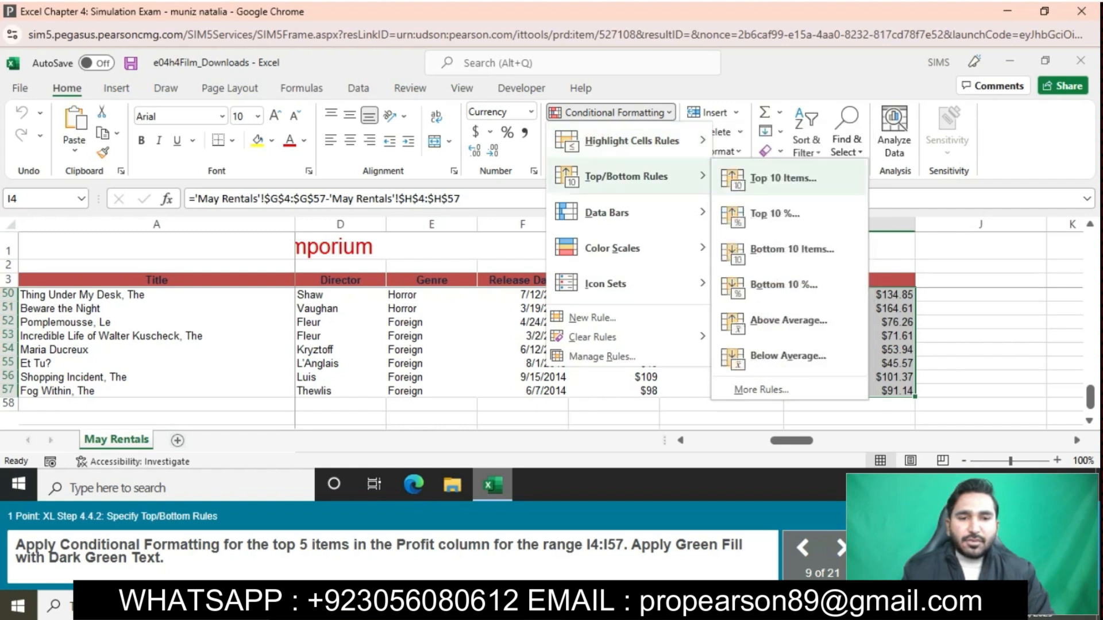
{"action": "left_click", "coordinate": [783, 178]}
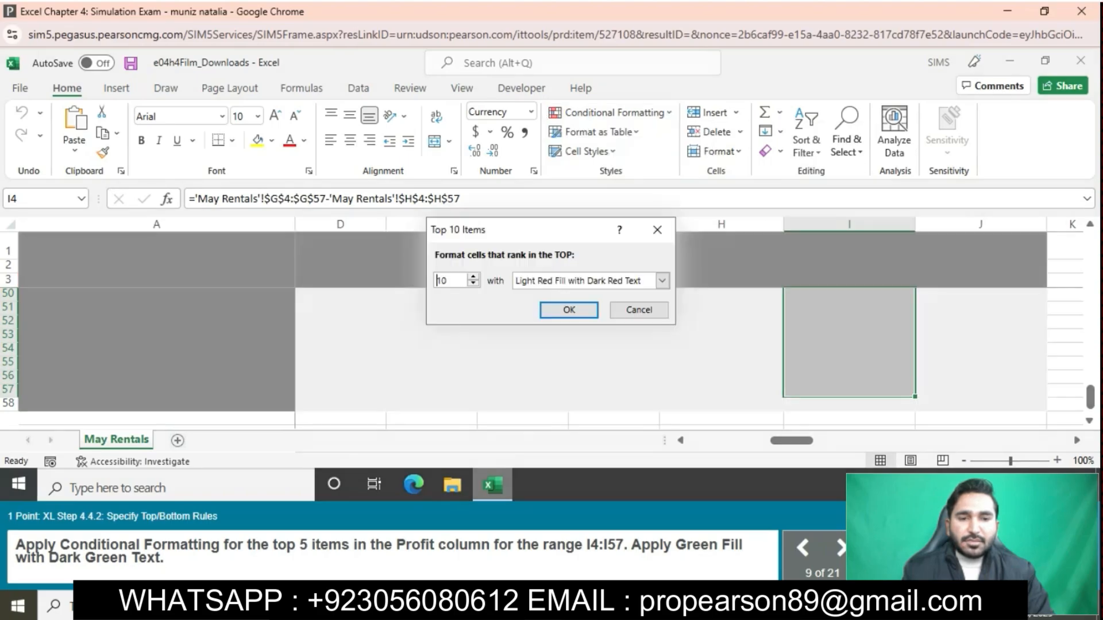
{"action": "type", "text": "4"}
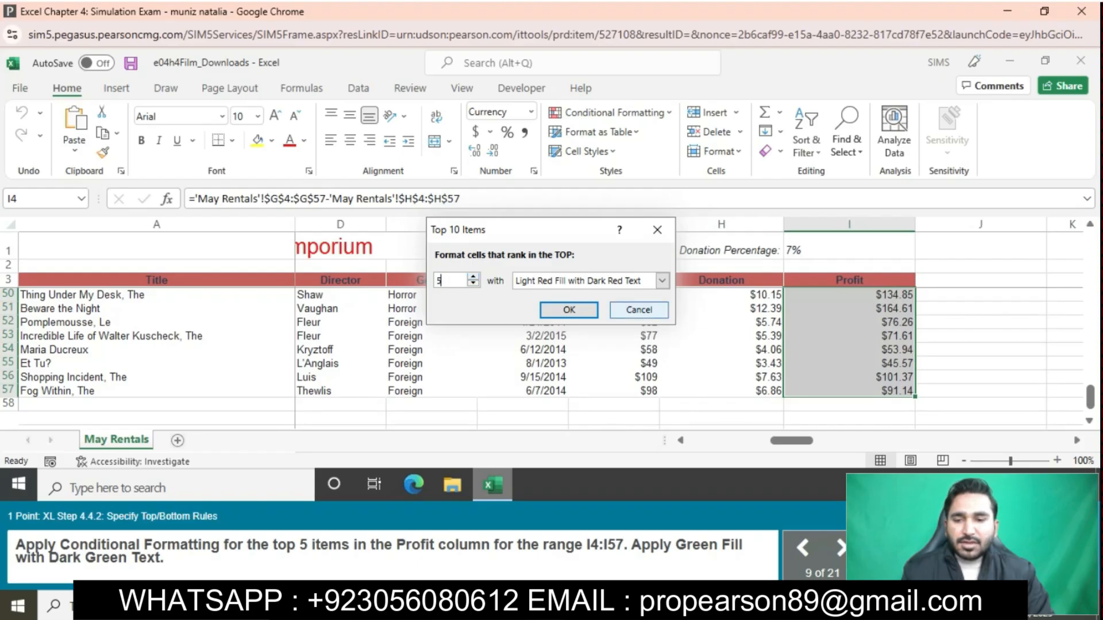
{"action": "left_click", "coordinate": [661, 281]}
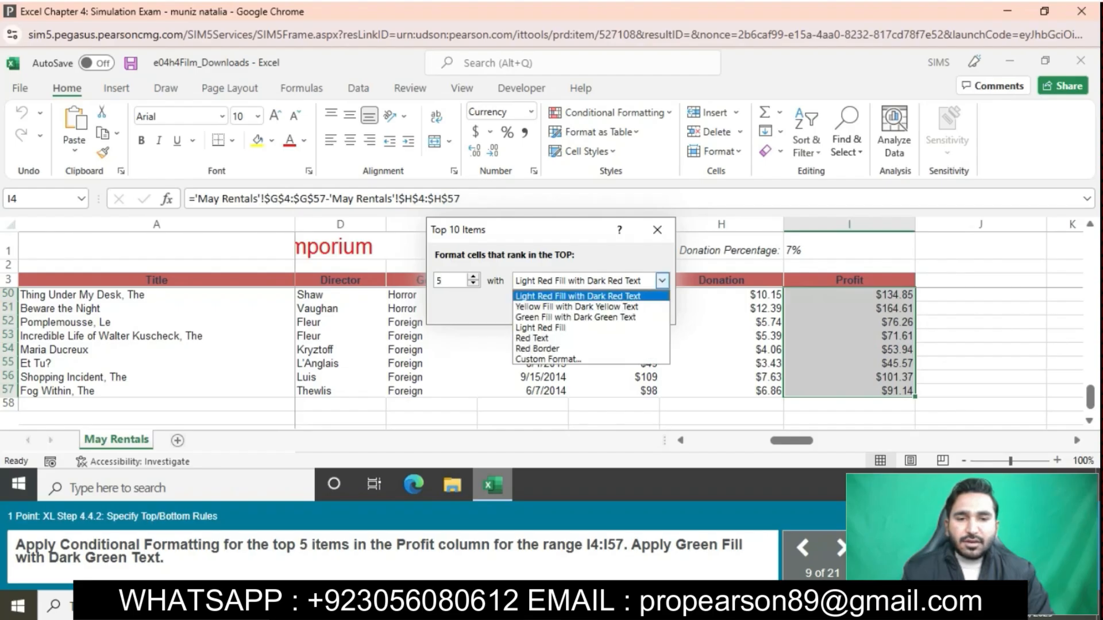
{"action": "left_click", "coordinate": [574, 317]}
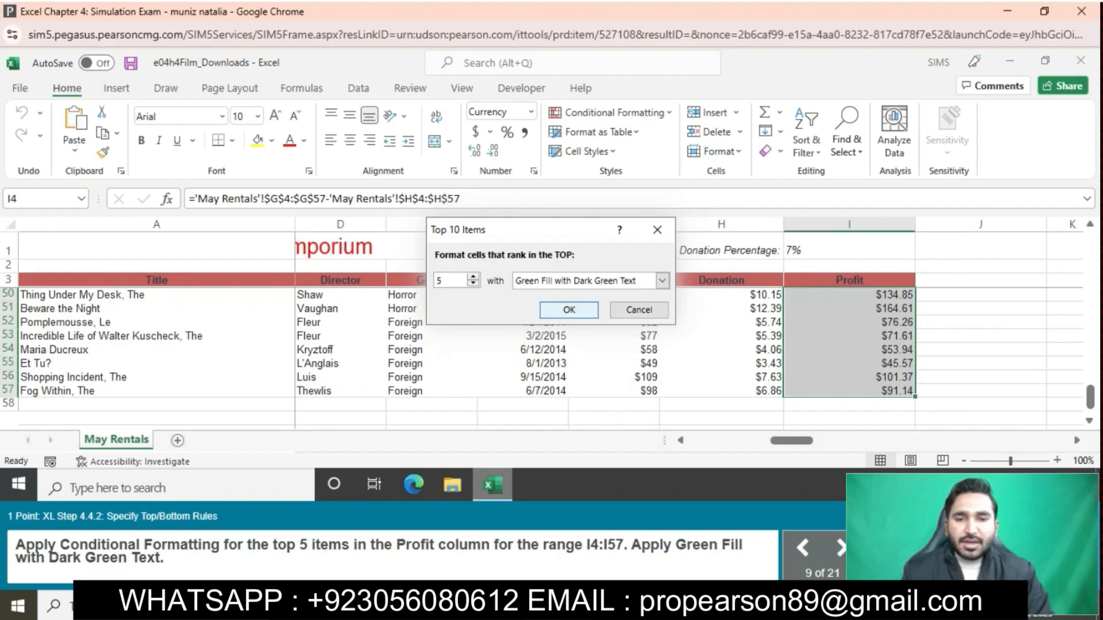
{"action": "left_click", "coordinate": [574, 308]}
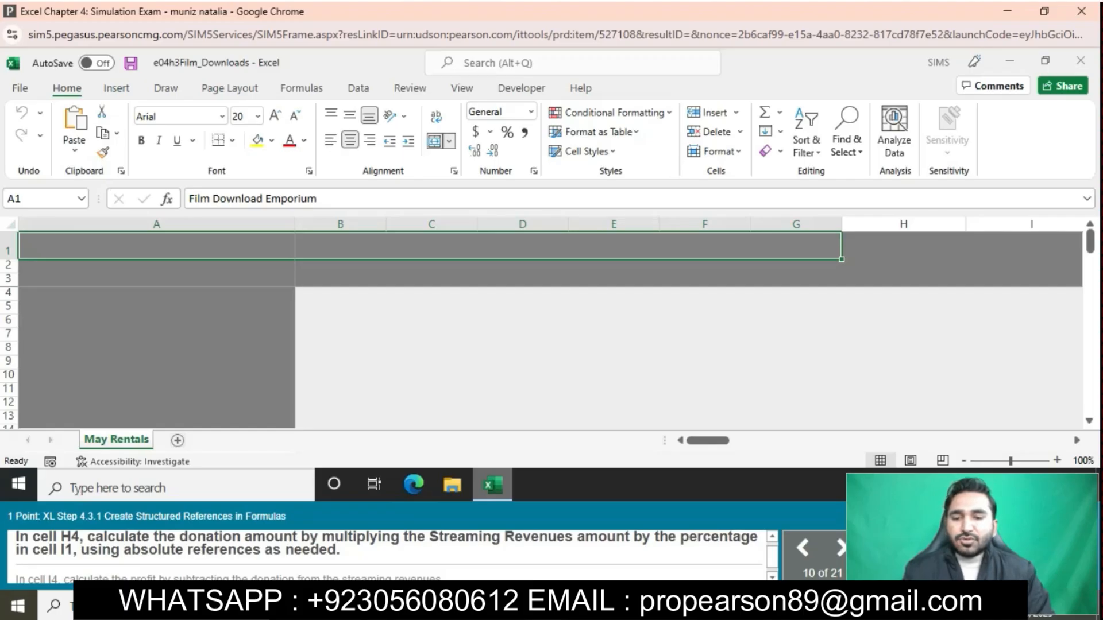
- Calculate the donation in H4 by multiplying the row's Streaming Revenues by the percentage in I1 as an absolute reference, $I$1
{"action": "left_click", "coordinate": [904, 294]}
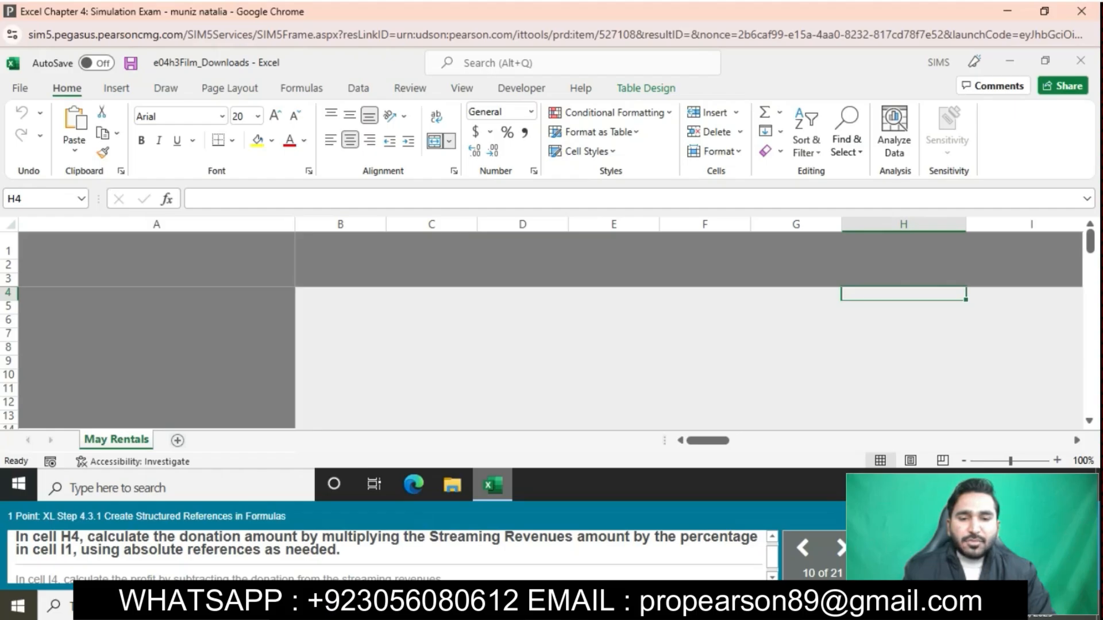
{"action": "type", "text": "="}
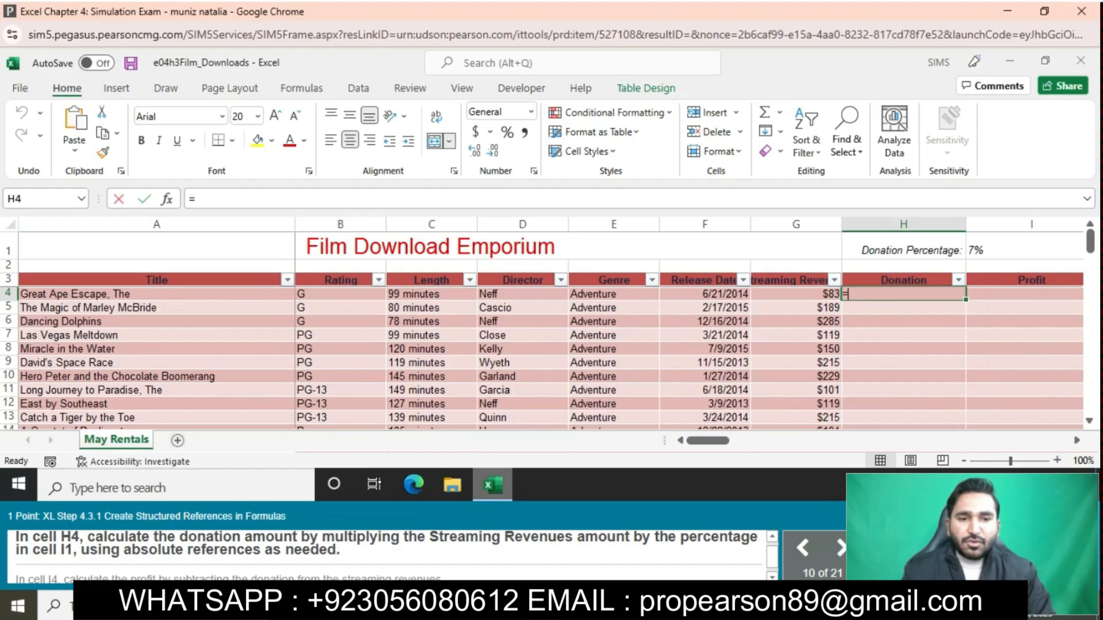
{"action": "left_click", "coordinate": [796, 293]}
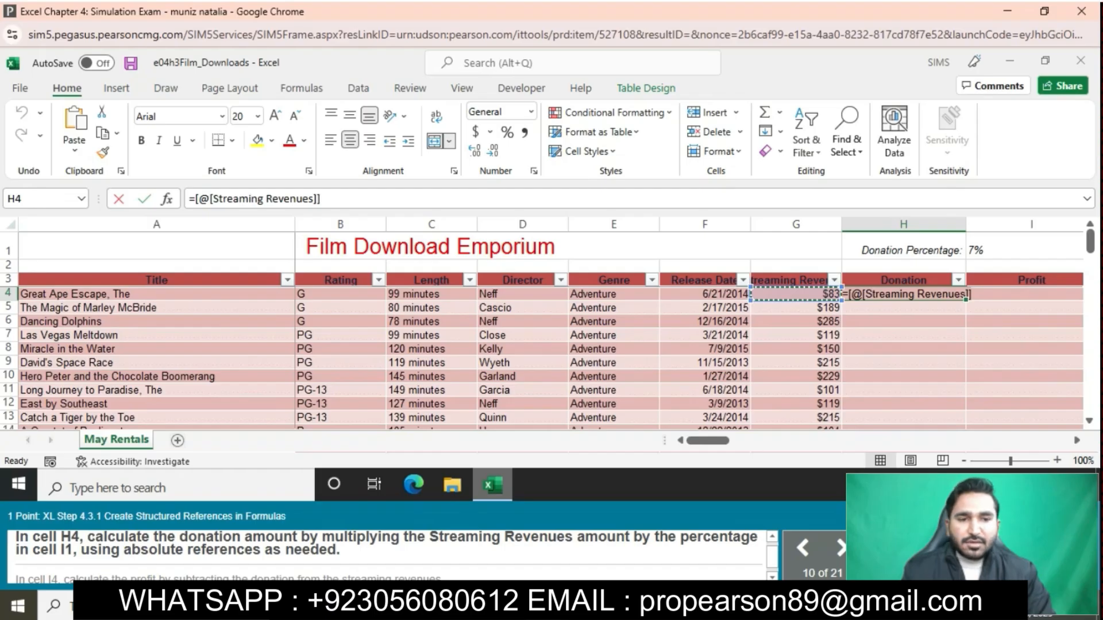
{"action": "type", "text": "*"}
{"action": "left_click", "coordinate": [849, 247]}
{"action": "key", "text": "F4"}
{"action": "key", "text": "Return"}
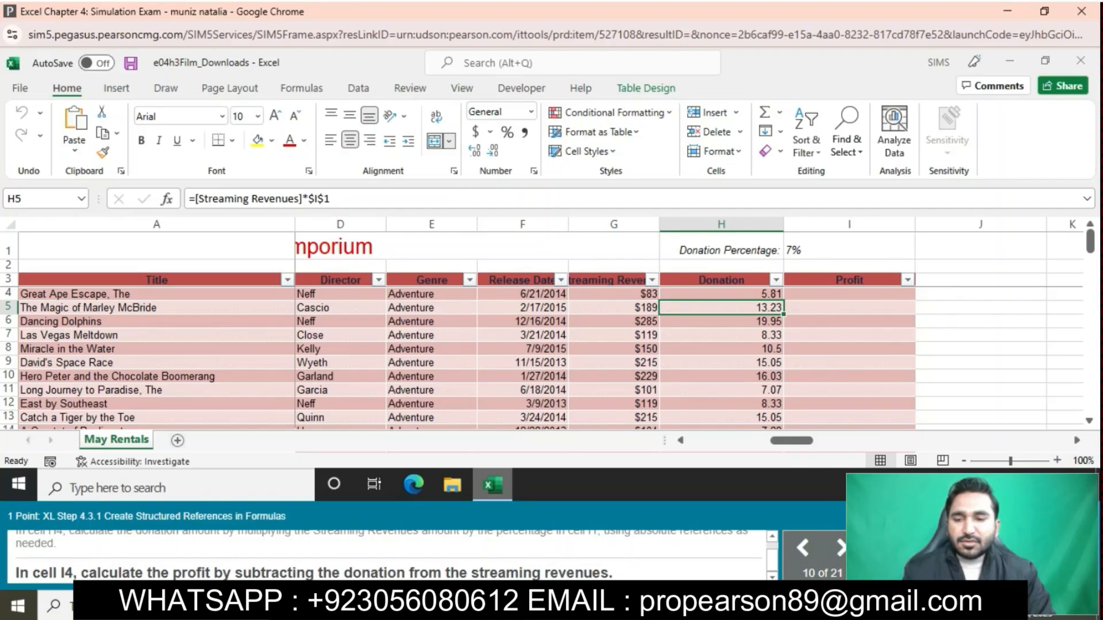
- Calculate the profit in I4 by subtracting the row's Donation from its Streaming Revenues using structured references
{"action": "left_click", "coordinate": [849, 294]}
{"action": "type", "text": "="}
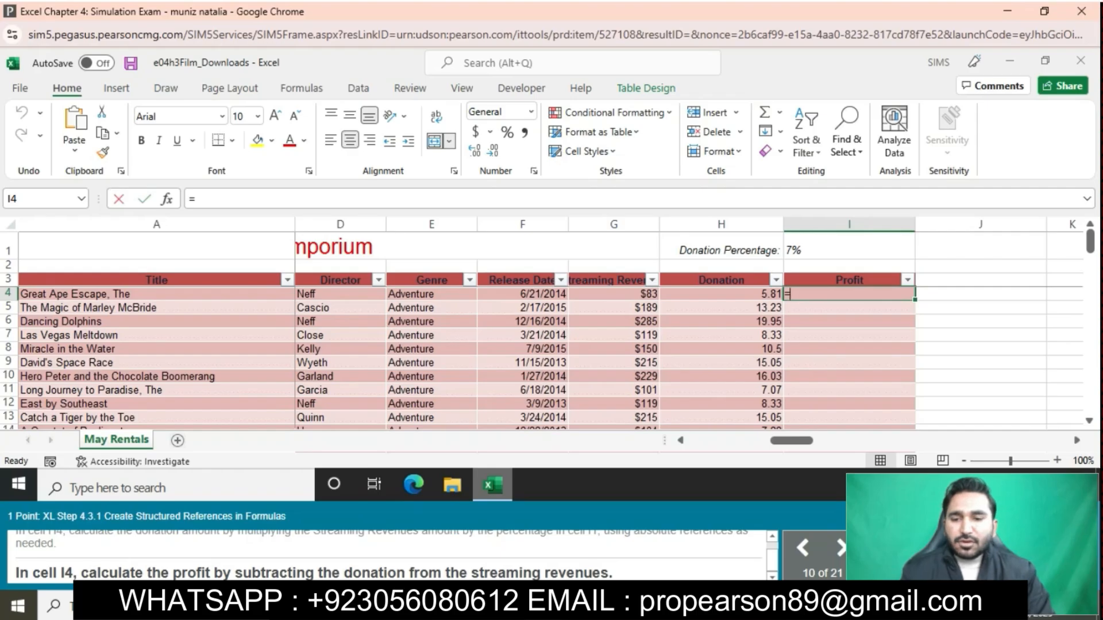
{"action": "left_click", "coordinate": [721, 294]}
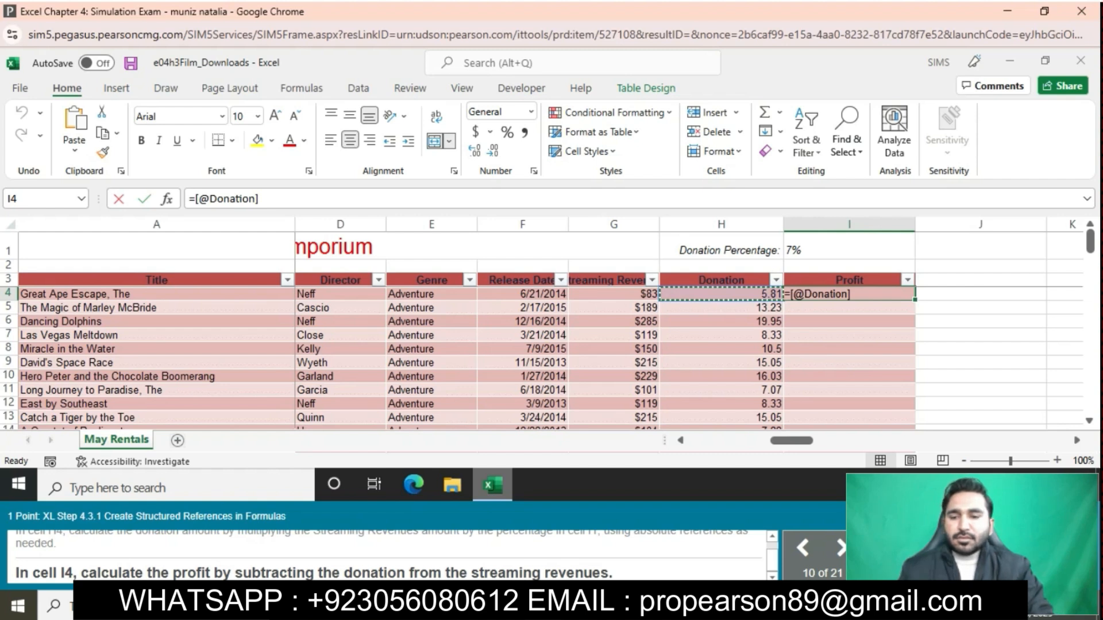
{"action": "key", "text": "Left"}
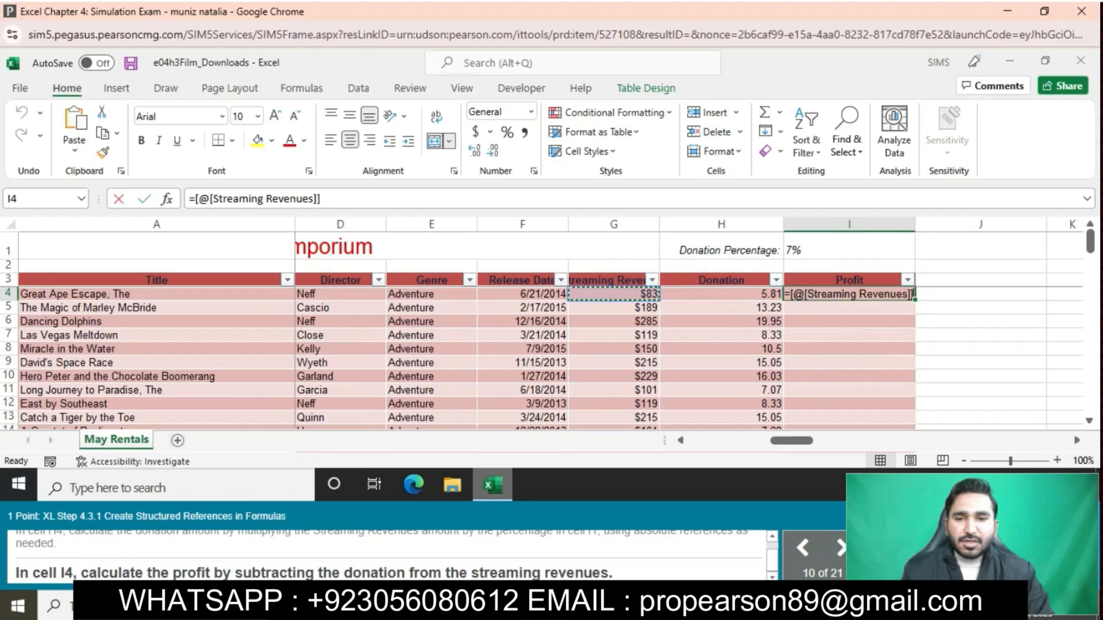
{"action": "type", "text": "-"}
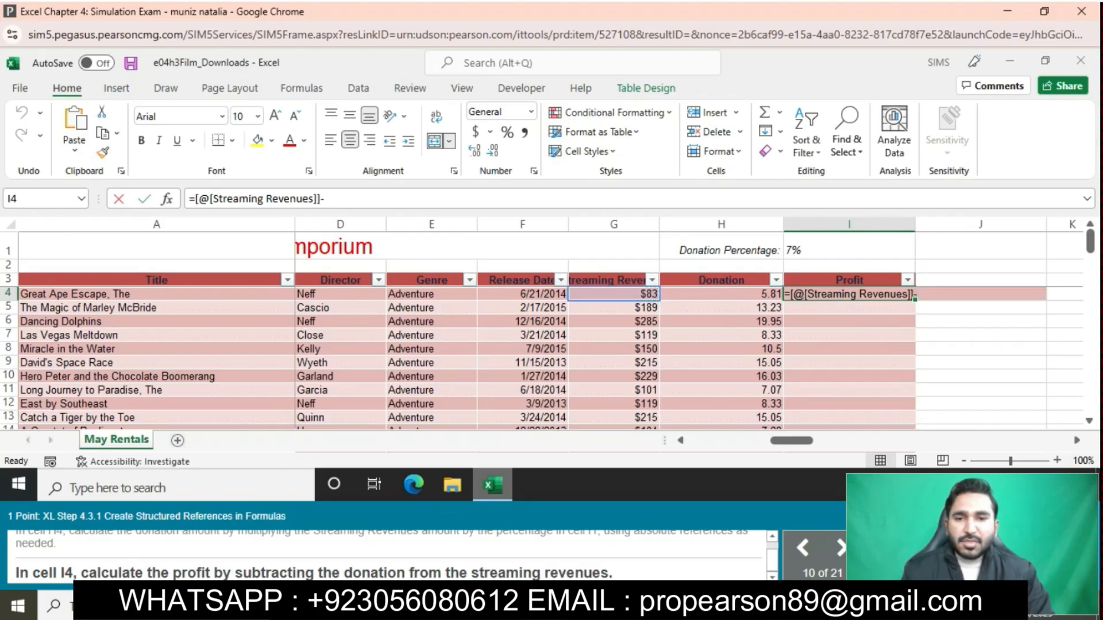
{"action": "key", "text": "Left"}
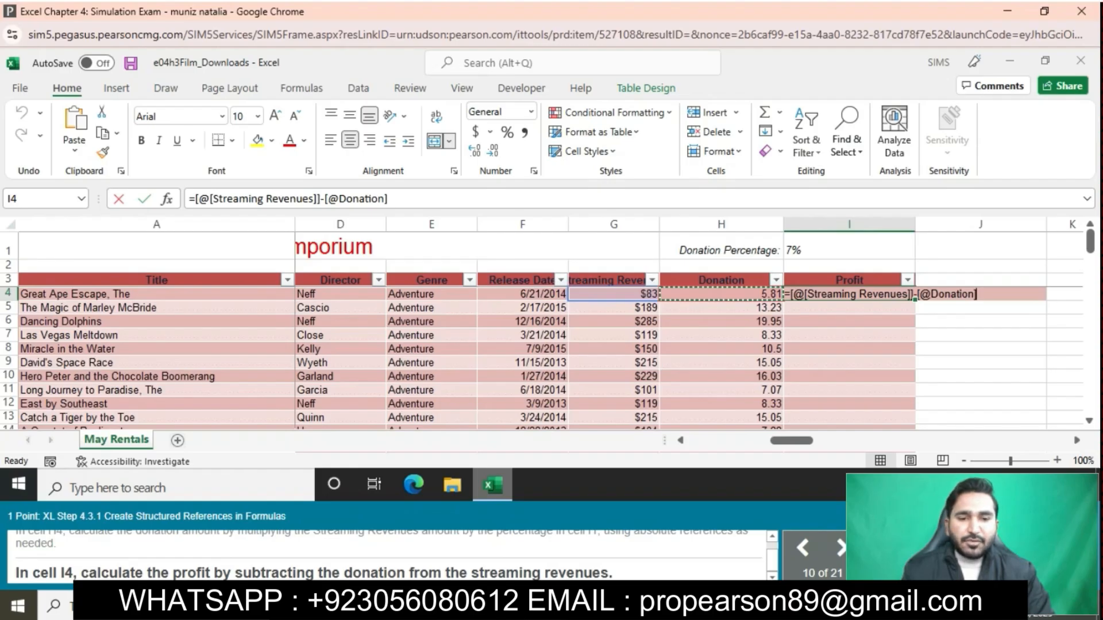
{"action": "key", "text": "Return"}
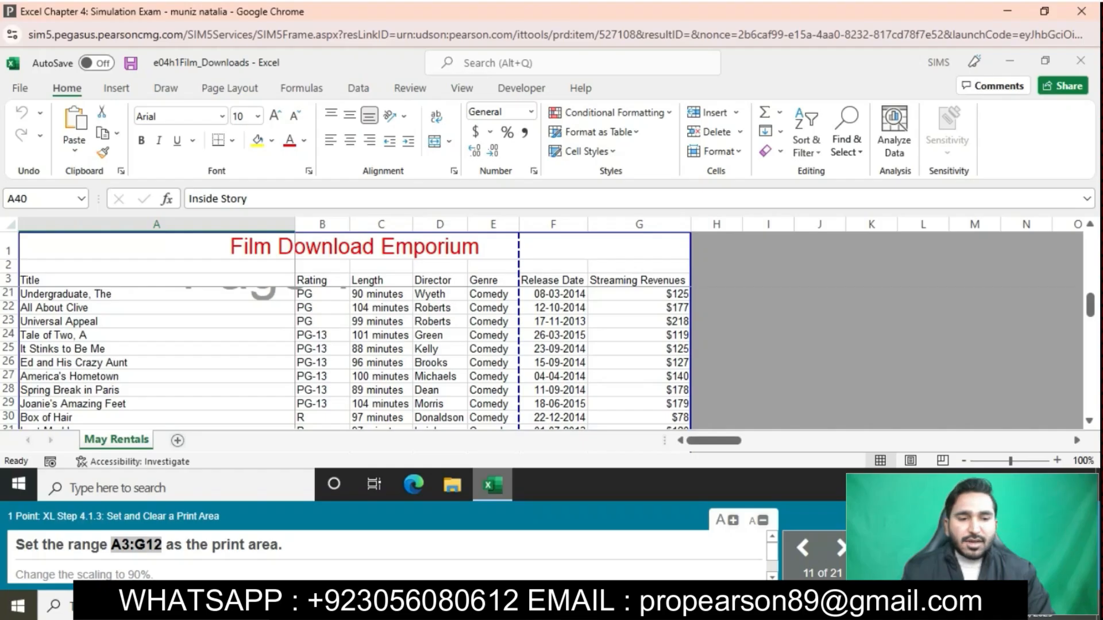
- Select the range A3:G12 on the May Rentals sheet
{"action": "left_click", "coordinate": [40, 199]}
{"action": "key", "text": "ctrl+v"}
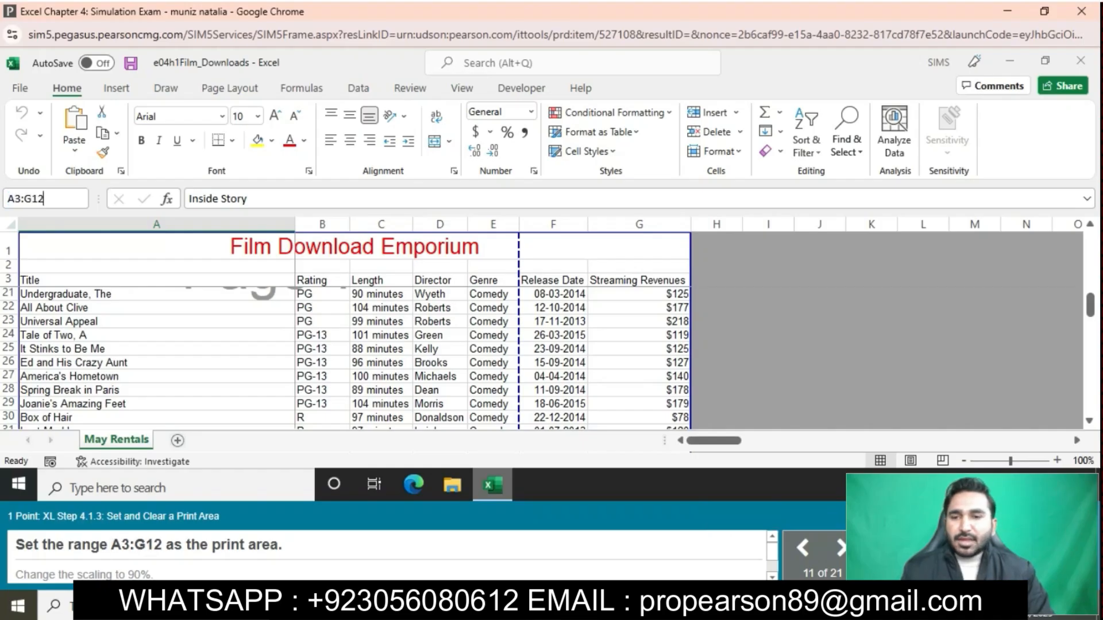
{"action": "key", "text": "Return"}
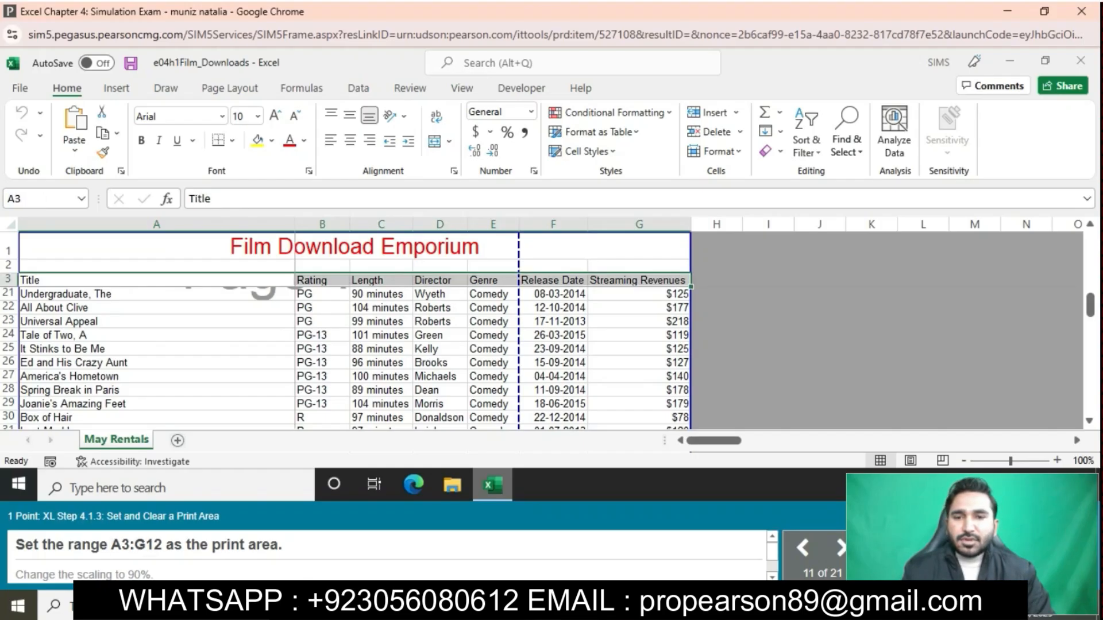
{"action": "left_click", "coordinate": [229, 88]}
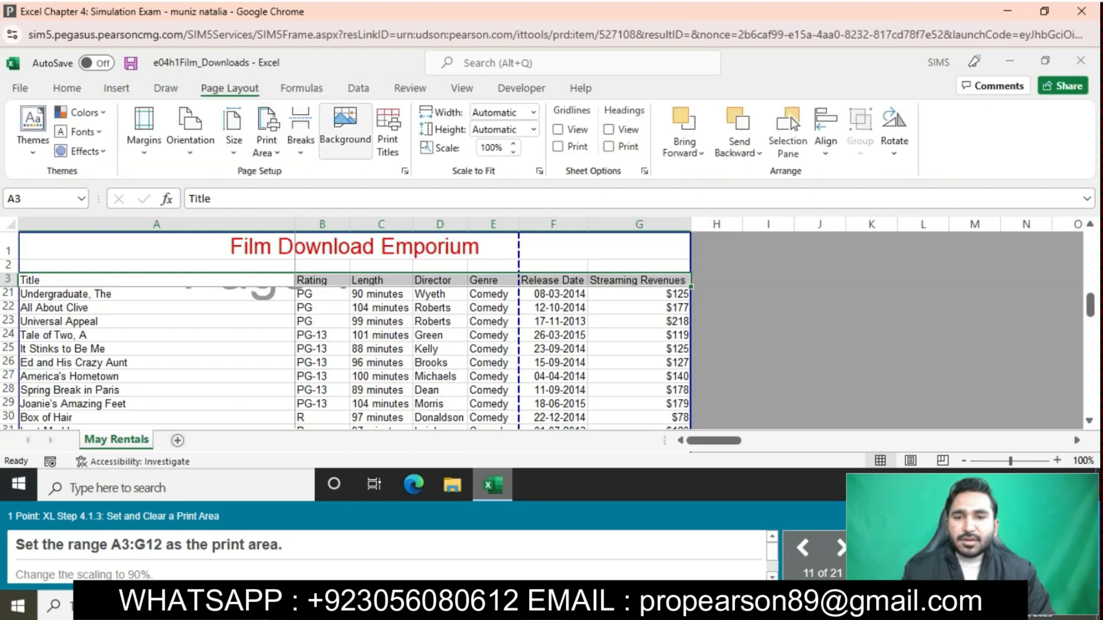
{"action": "left_click", "coordinate": [405, 170]}
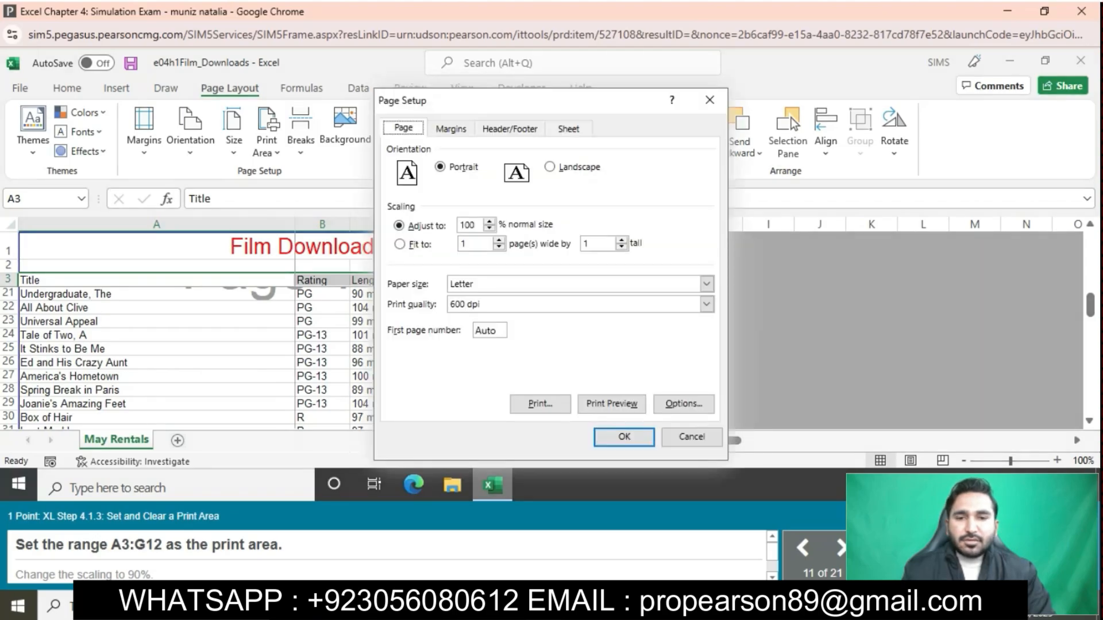
{"action": "left_click", "coordinate": [568, 129]}
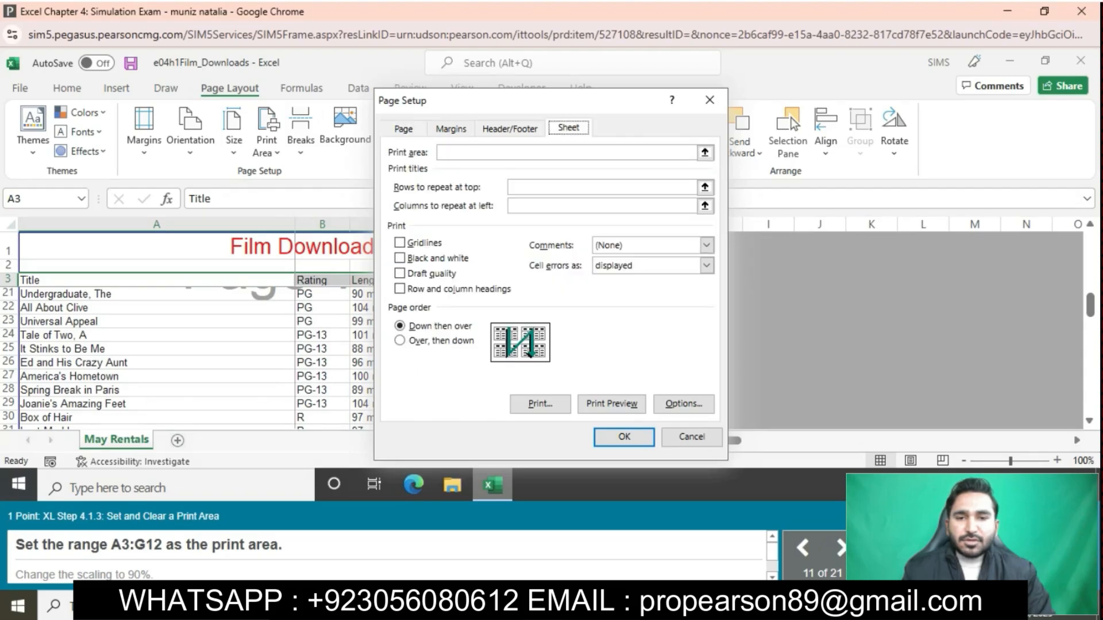
{"action": "left_click", "coordinate": [602, 187]}
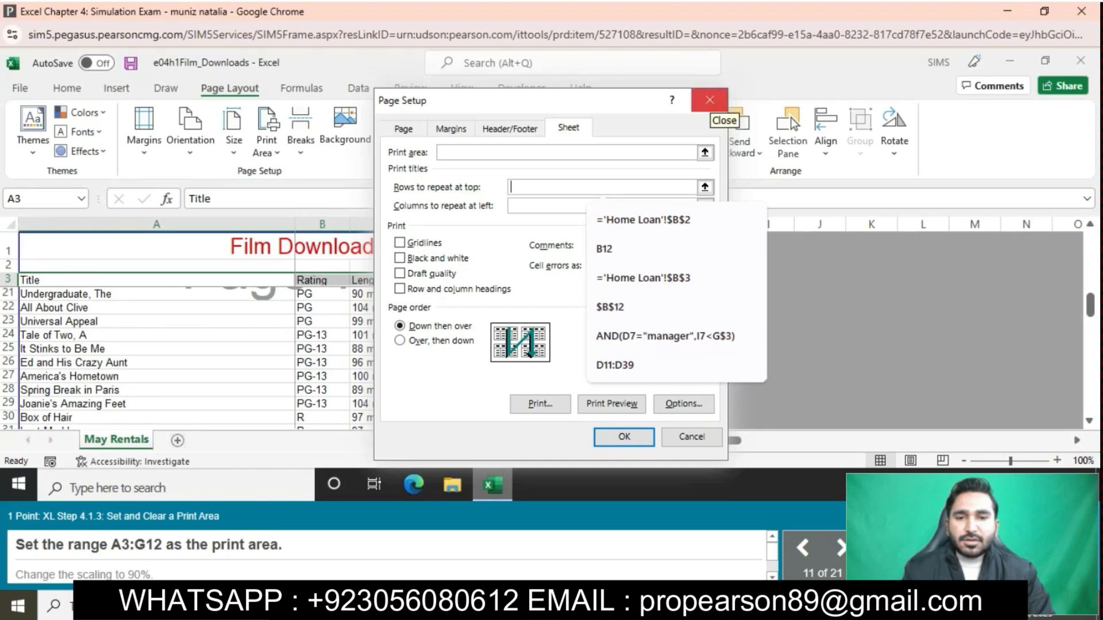
{"action": "left_click", "coordinate": [709, 100]}
{"action": "left_click", "coordinate": [67, 88]}
- Set the selected range A3:G12 as the print area
{"action": "left_click", "coordinate": [229, 88]}
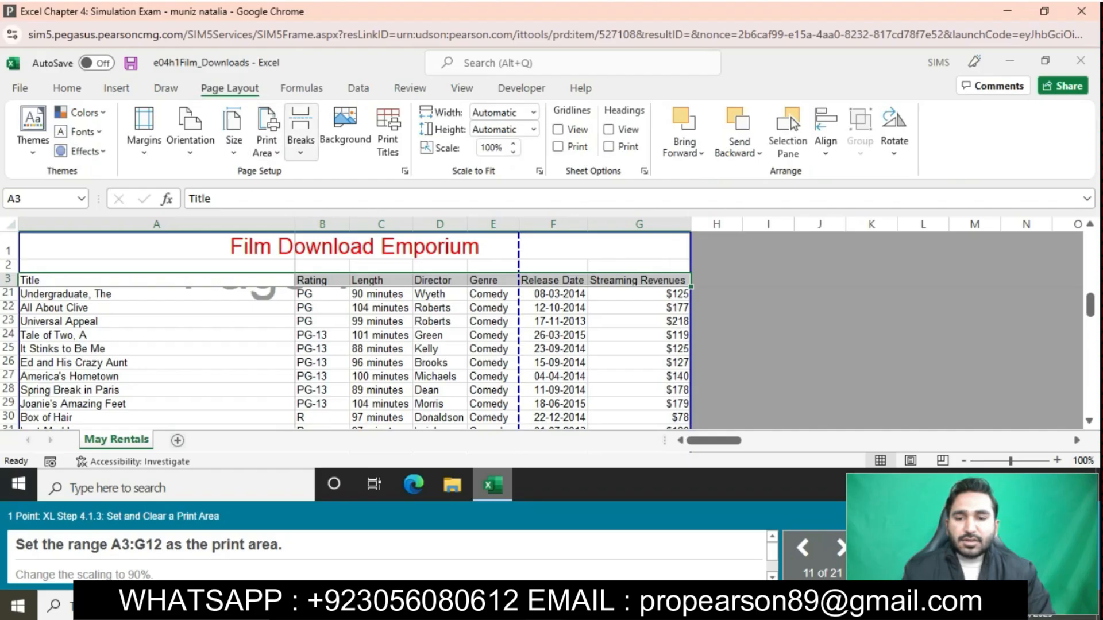
{"action": "left_click", "coordinate": [266, 144]}
{"action": "left_click", "coordinate": [302, 175]}
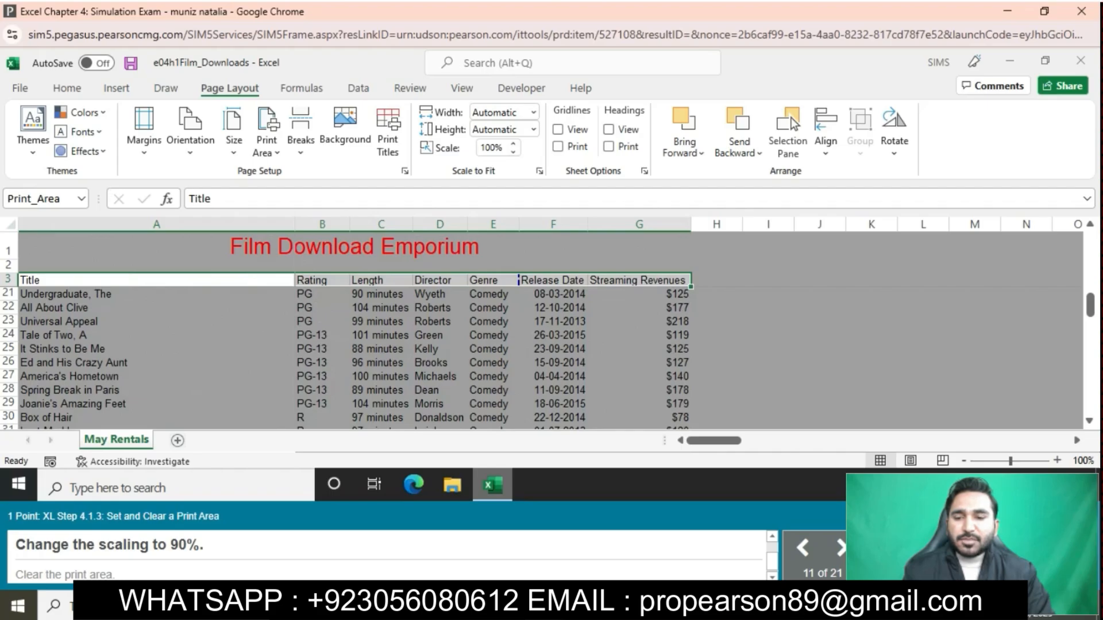
- Change the sheet's print scaling to 90% and clear the print area
{"action": "left_click", "coordinate": [513, 152]}
{"action": "left_click", "coordinate": [513, 152]}
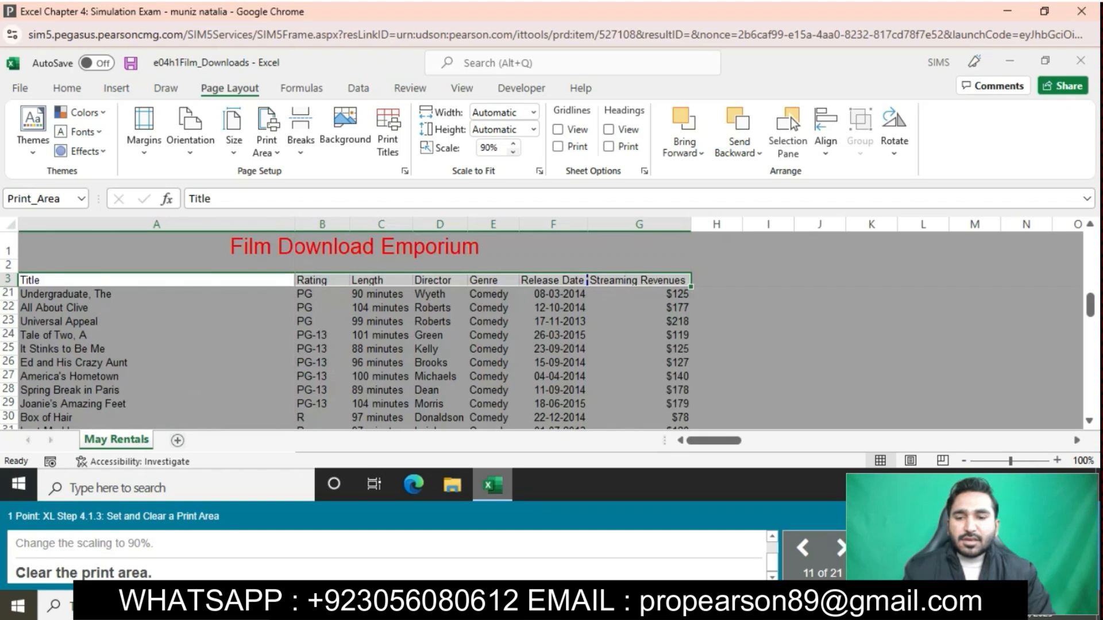
{"action": "left_click", "coordinate": [267, 133]}
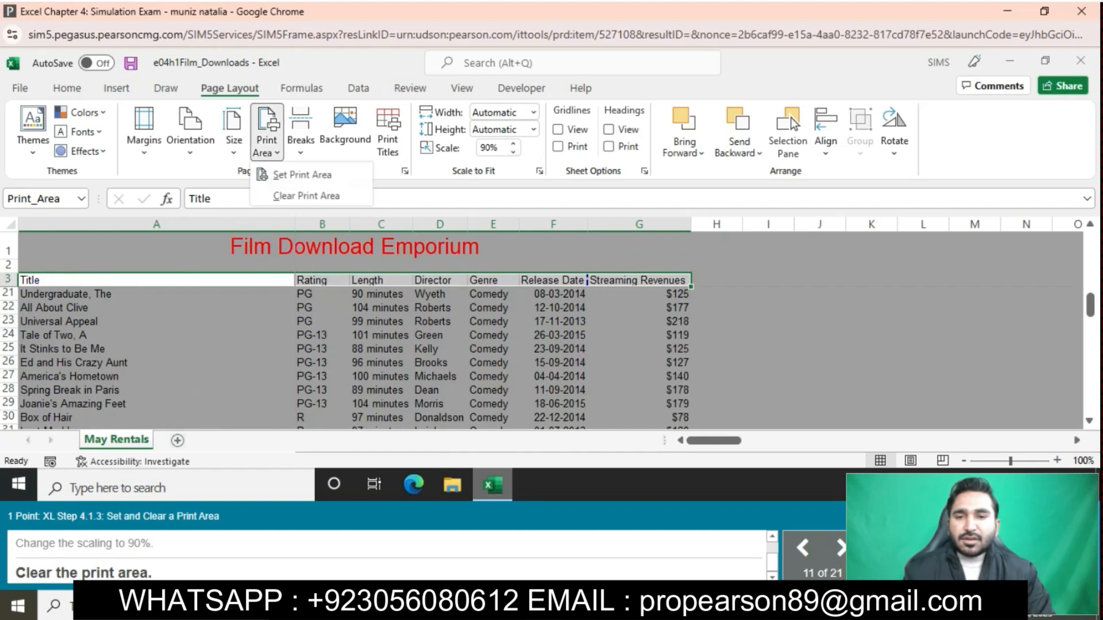
{"action": "left_click", "coordinate": [306, 196]}
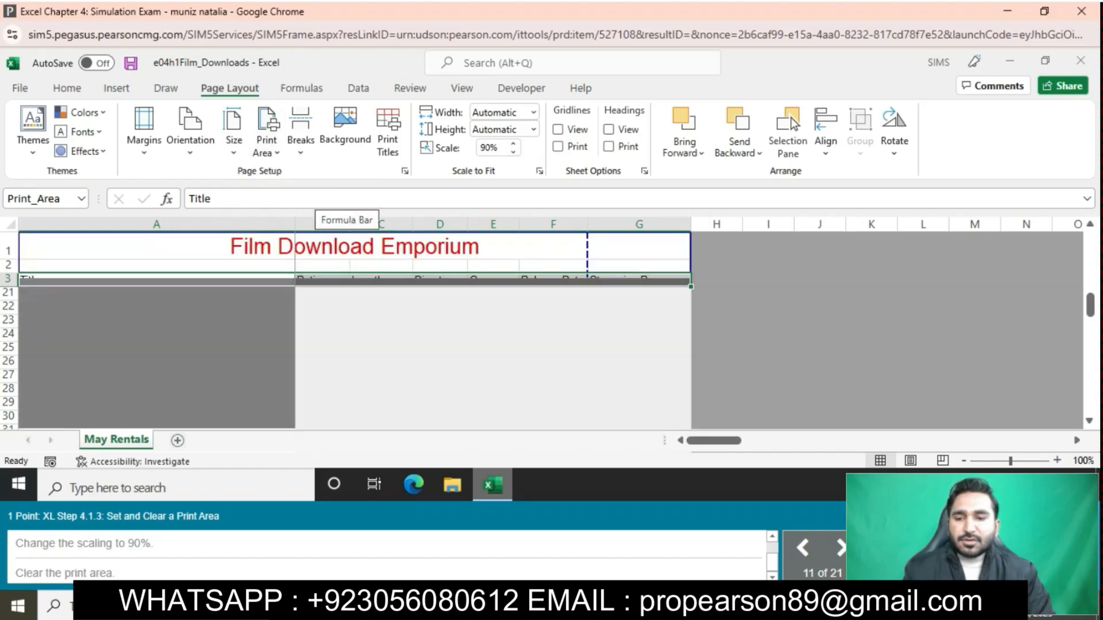